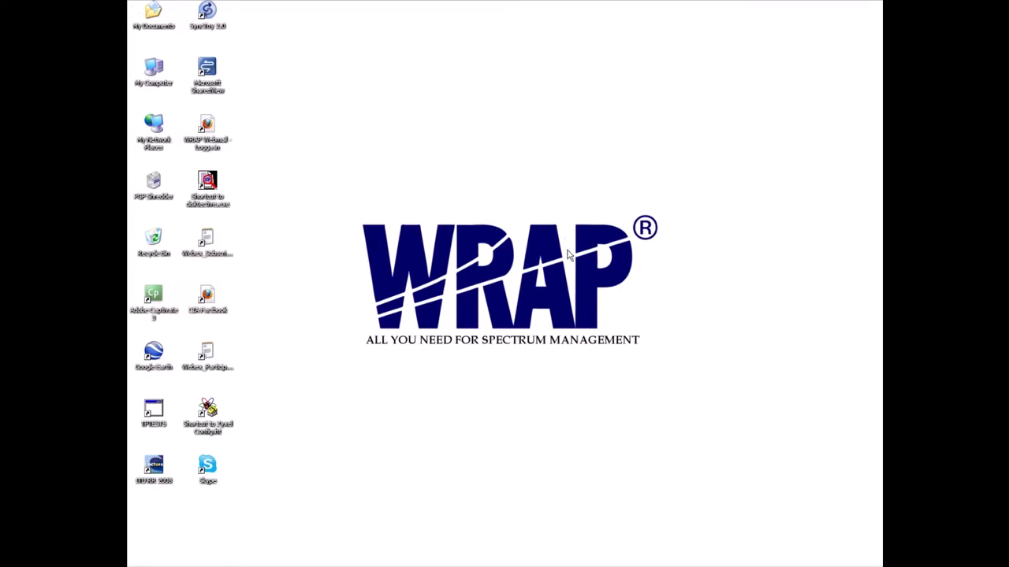
# Start WRAP with the preselected user and open the recent project Networks_FF_Jan2008.wpr.
pyautogui.click(148, 561)
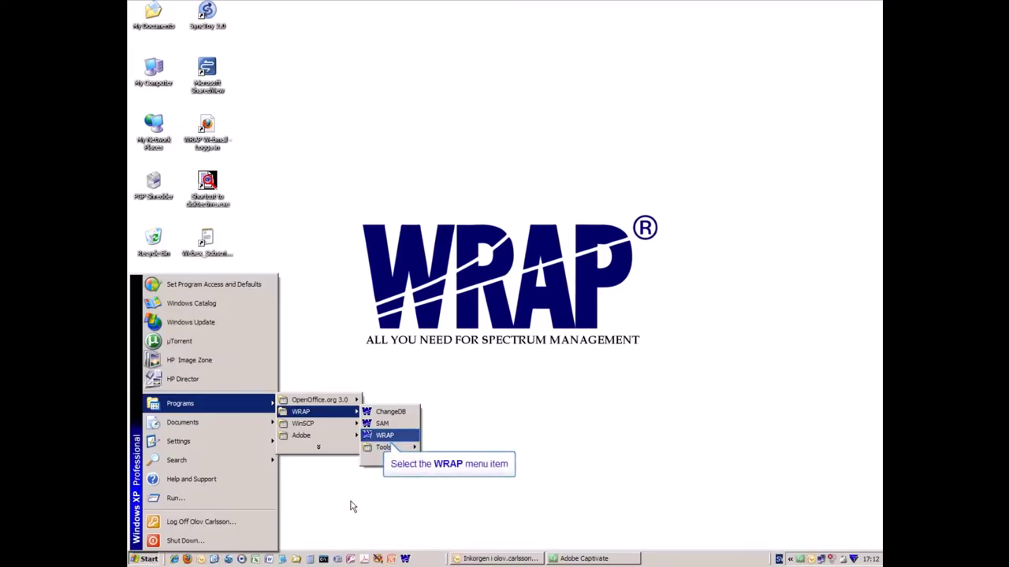
pyautogui.click(377, 437)
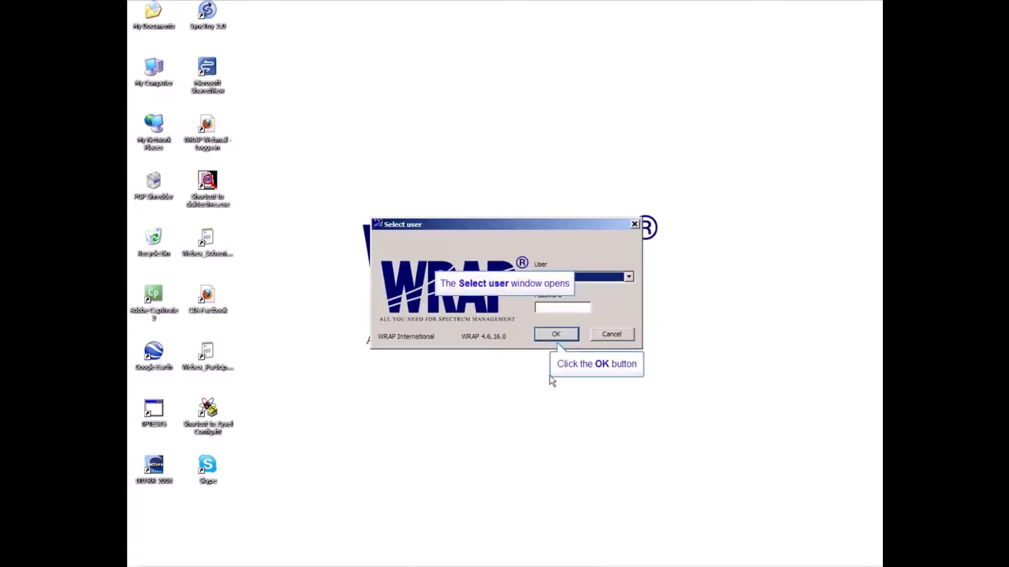
pyautogui.click(561, 336)
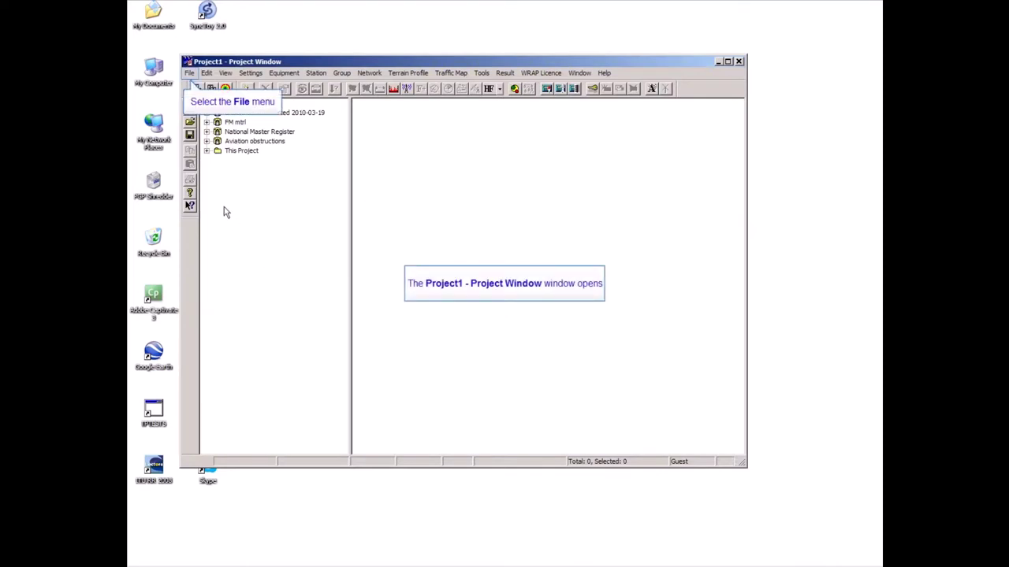
pyautogui.click(191, 75)
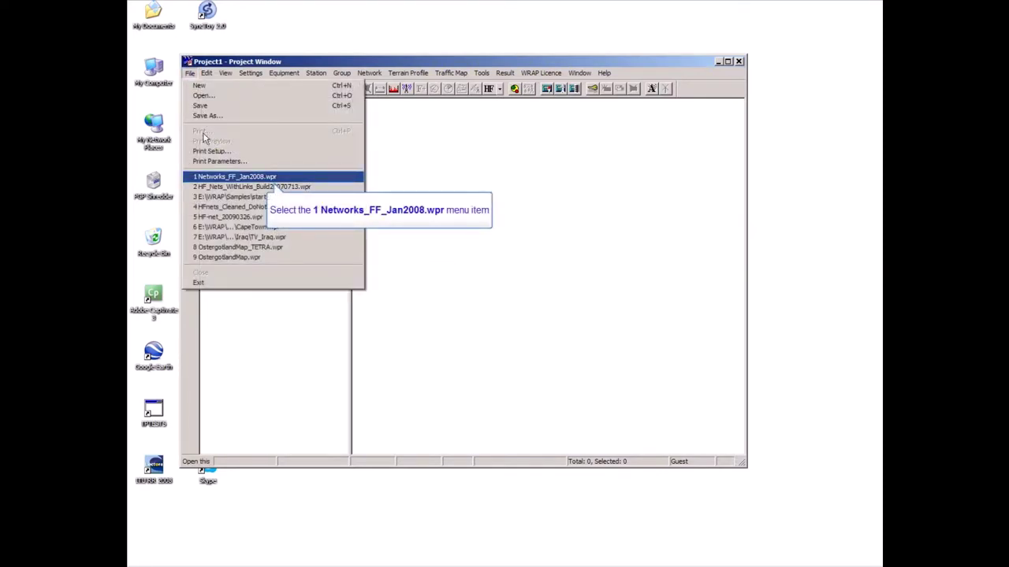
pyautogui.click(235, 176)
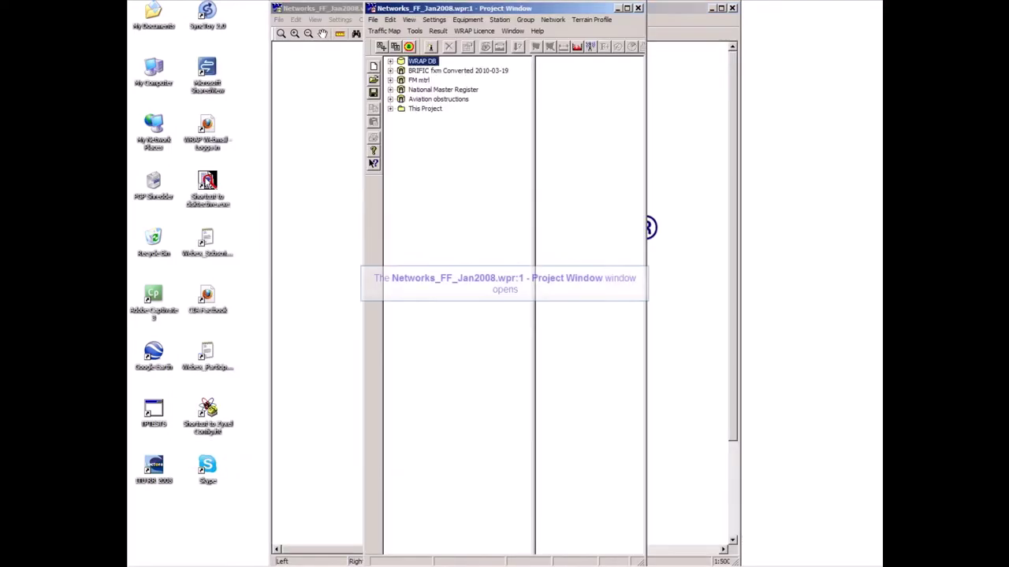
# Arrange the project window and the map window side by side, with the Division 1 units in the map view.
pyautogui.moveTo(504, 7); pyautogui.dragTo(270, 2)
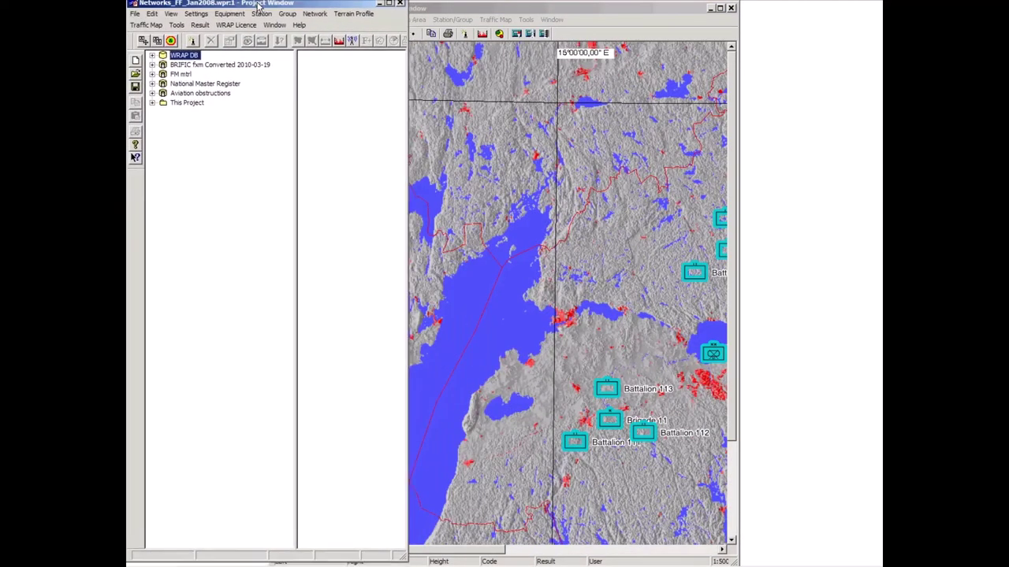
pyautogui.moveTo(461, 12); pyautogui.dragTo(587, 8)
pyautogui.moveTo(544, 548); pyautogui.dragTo(622, 558)
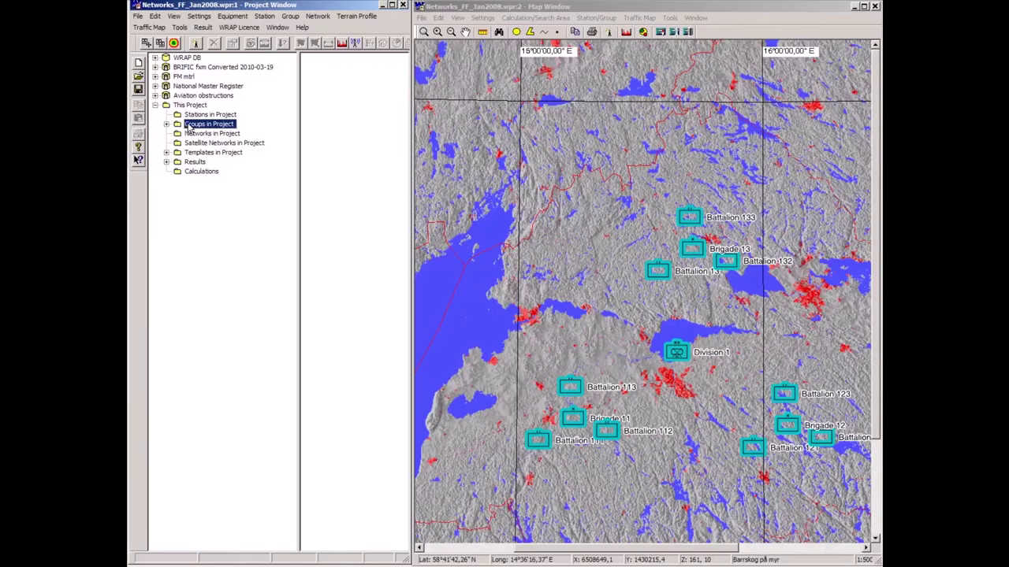
# Expand the project's units from Division 1 through Brigade 11 and Battalion 111 to Platoon 11111's stations, and list Company 1111's groups.
pyautogui.doubleClick(190, 124)
pyautogui.doubleClick(202, 144)
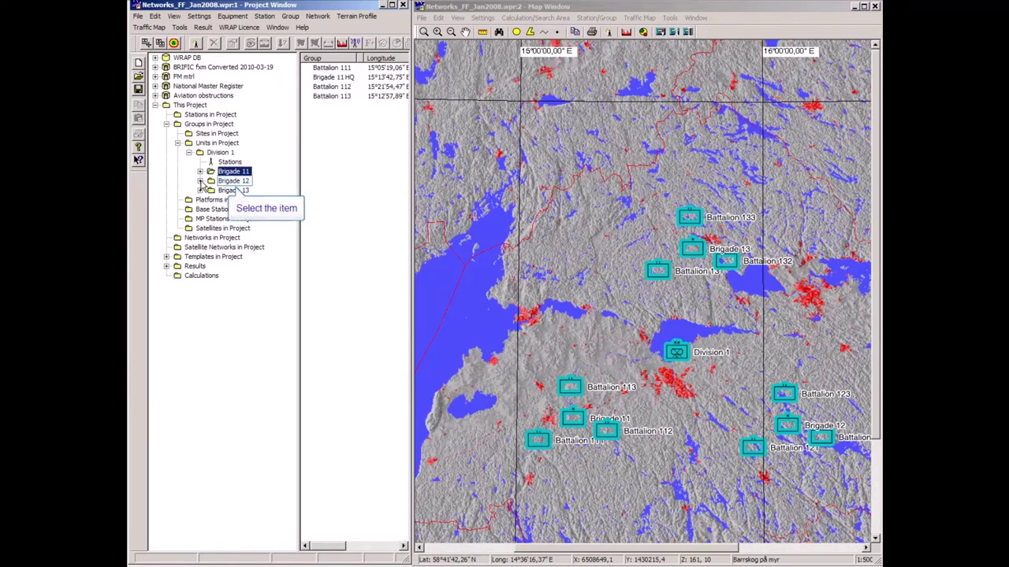
pyautogui.doubleClick(229, 172)
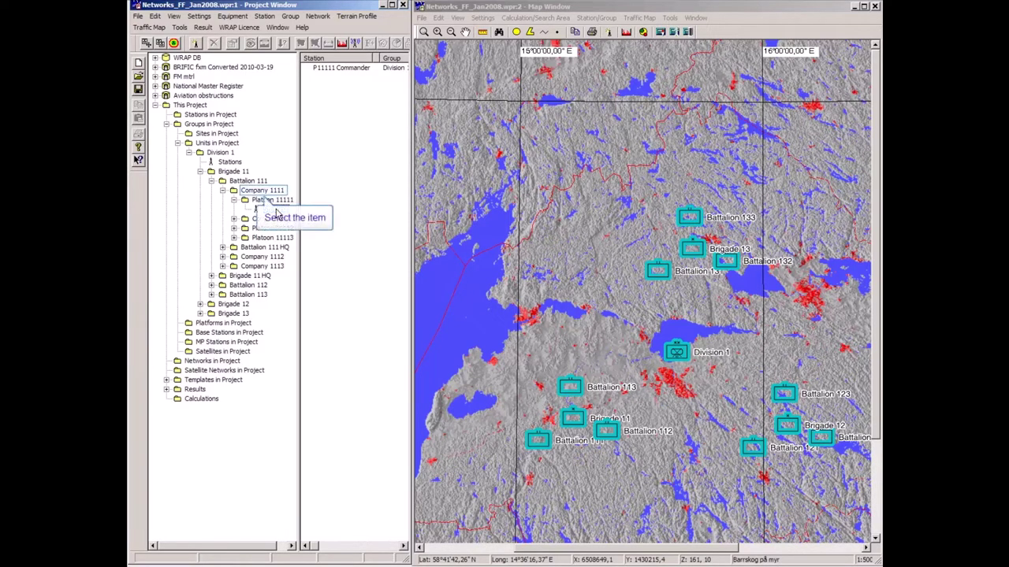
pyautogui.click(275, 210)
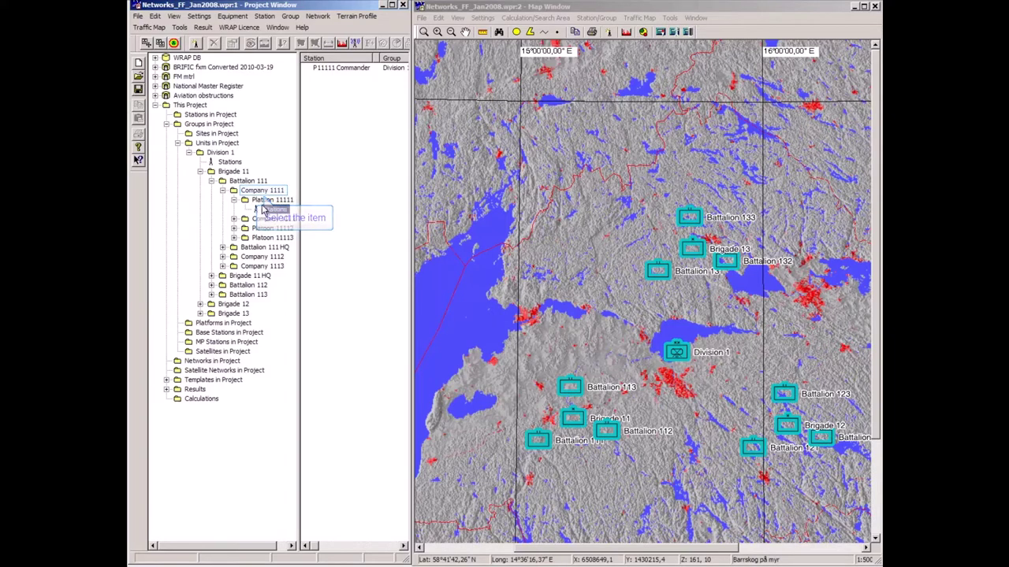
pyautogui.click(257, 193)
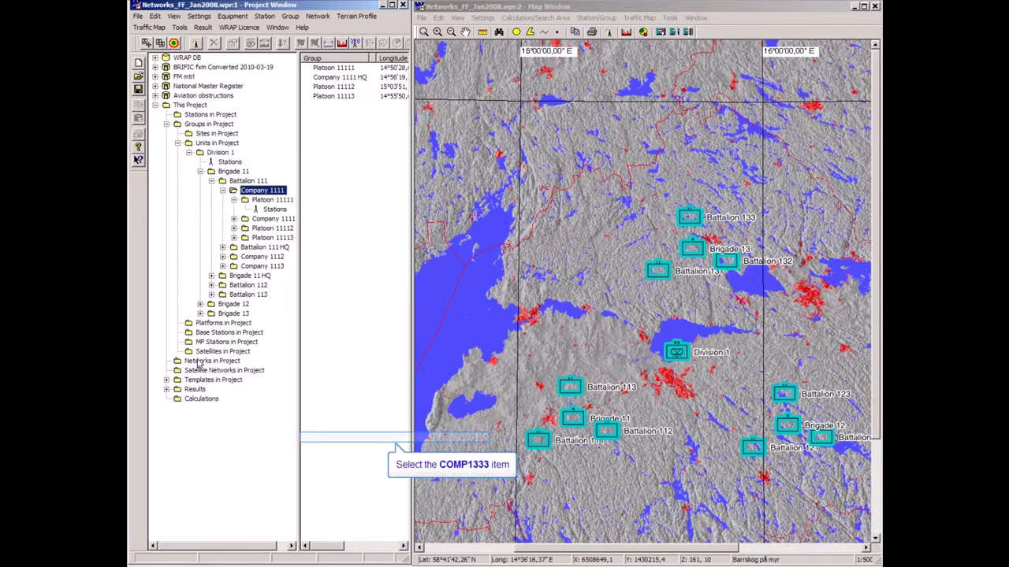
# Examine the stations assigned to network COMP1333 among the project's networks, and close it without changes.
pyautogui.click(324, 439)
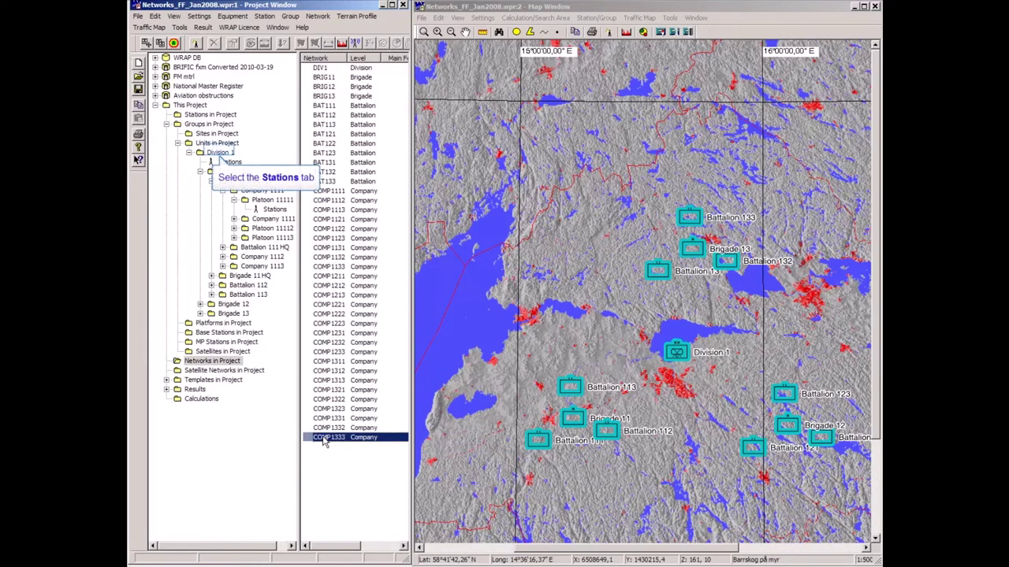
pyautogui.click(220, 150)
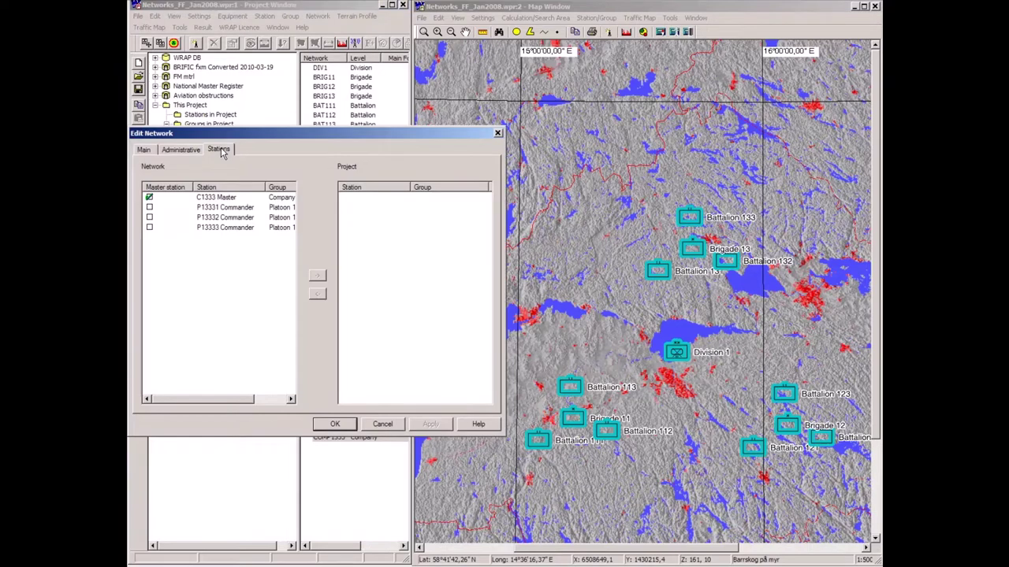
pyautogui.moveTo(256, 138)
pyautogui.mouseDown()
pyautogui.moveTo(266, 139)
pyautogui.moveTo(268, 120)
pyautogui.moveTo(268, 133)
pyautogui.mouseUp()
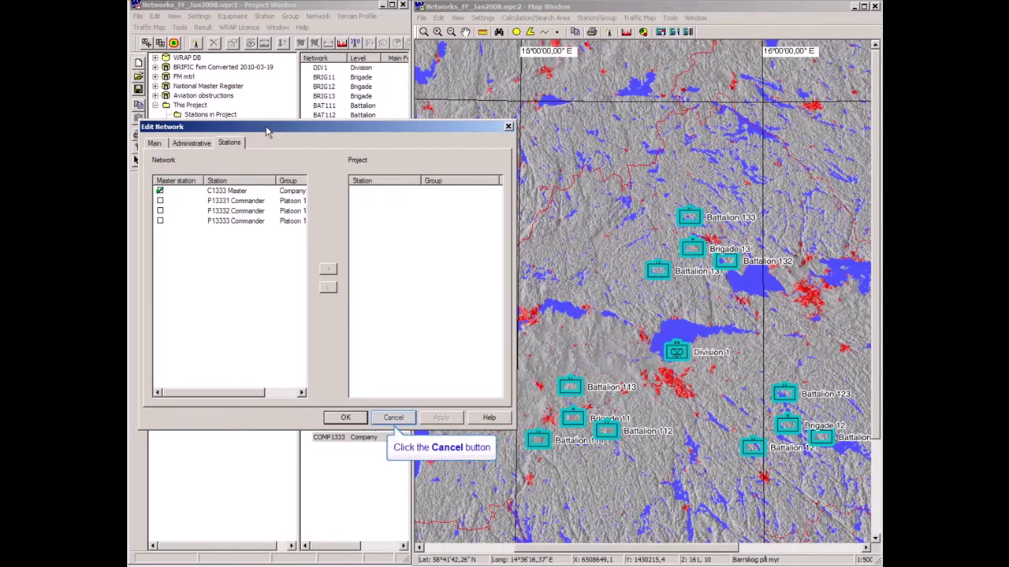
pyautogui.click(401, 419)
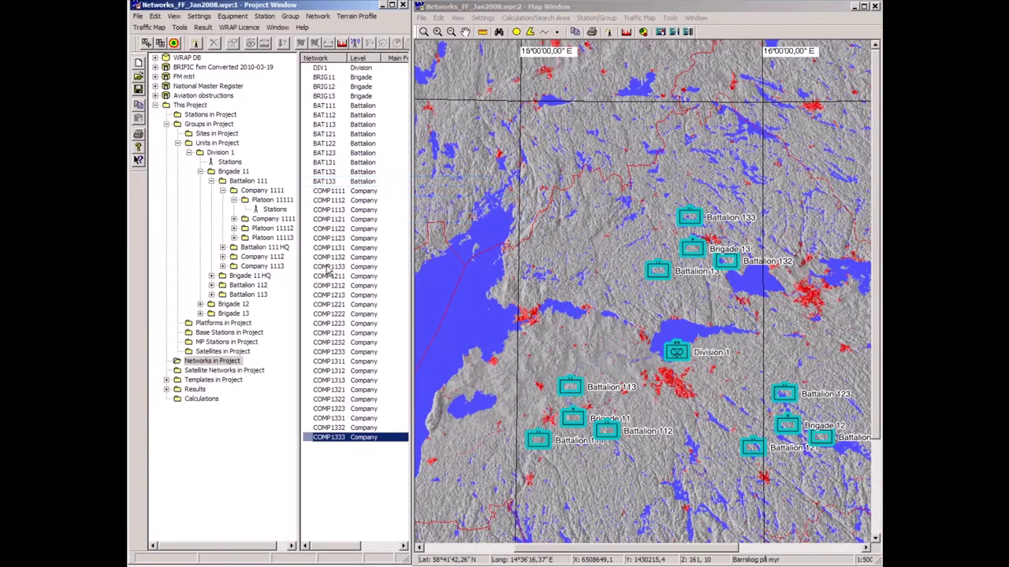
# Examine the stations assigned to network BAT133 and close it without changes.
pyautogui.doubleClick(324, 185)
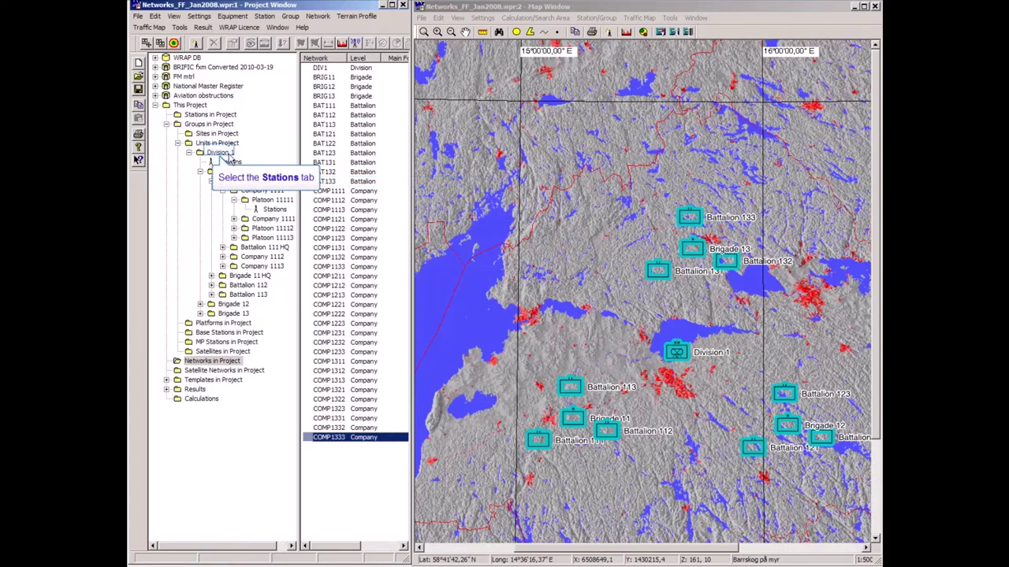
pyautogui.click(229, 154)
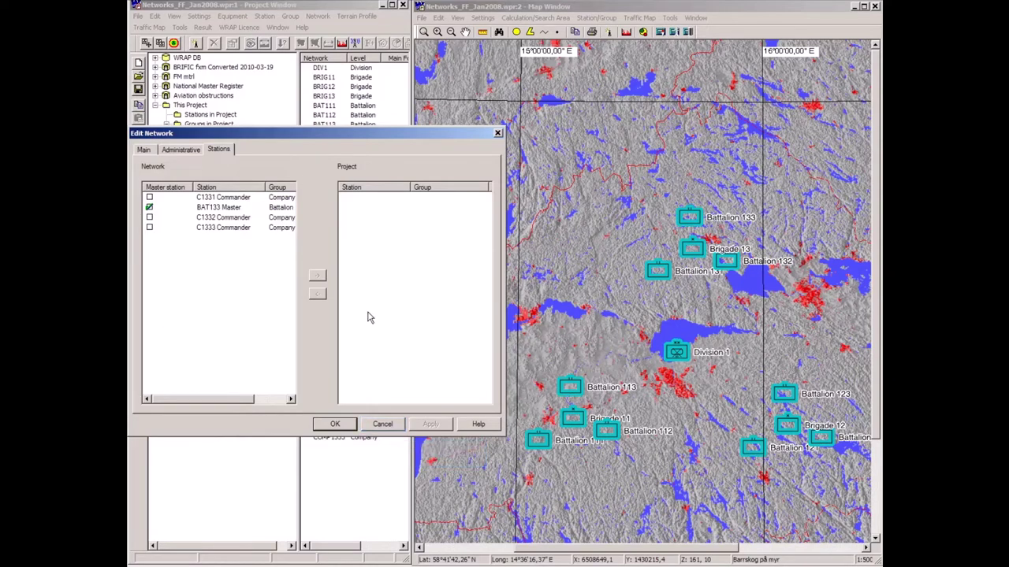
pyautogui.click(379, 425)
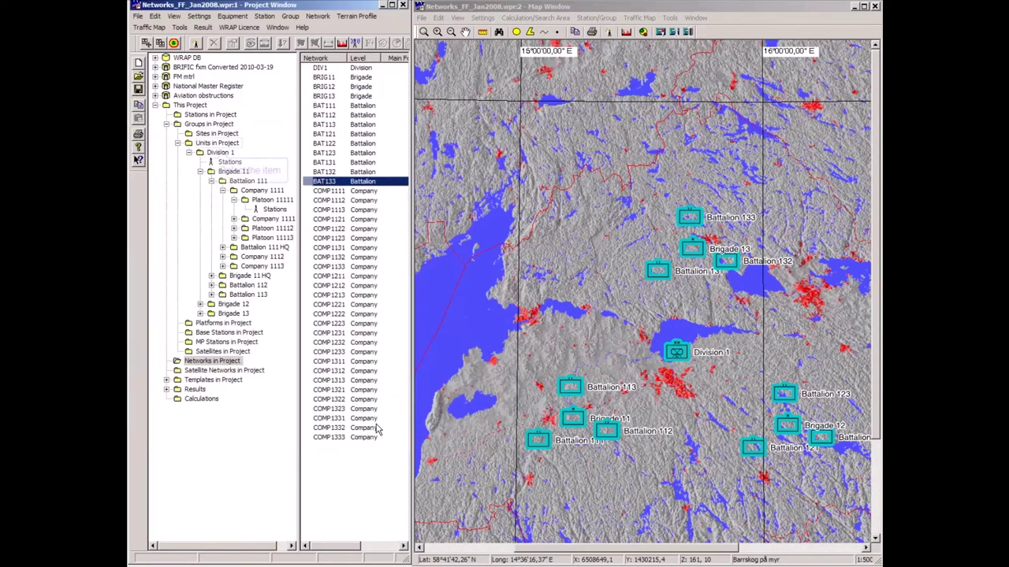
# Open the Division 1 unit for editing and show its group/network matrix in a maximized window.
pyautogui.click(217, 143)
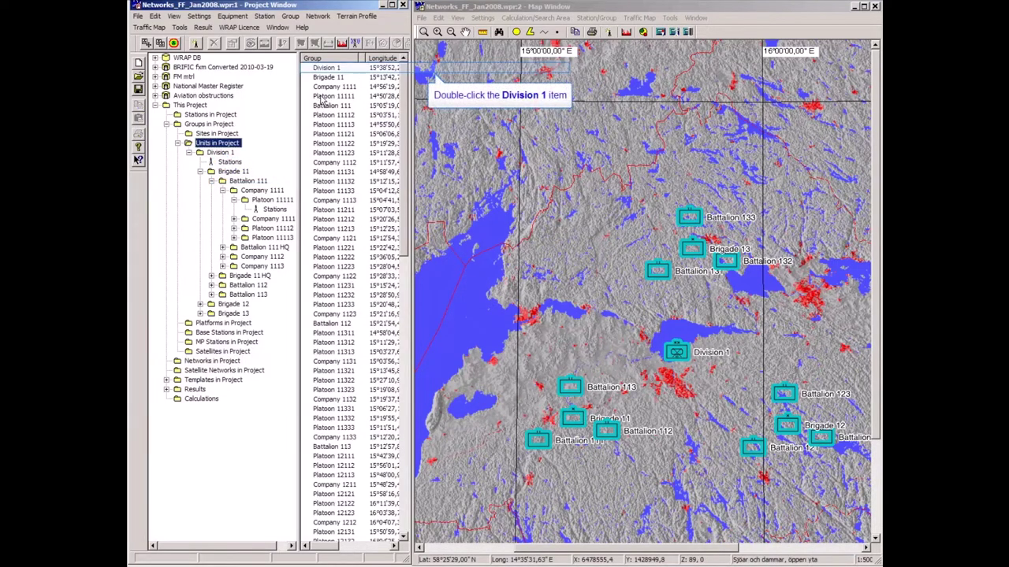
pyautogui.doubleClick(326, 68)
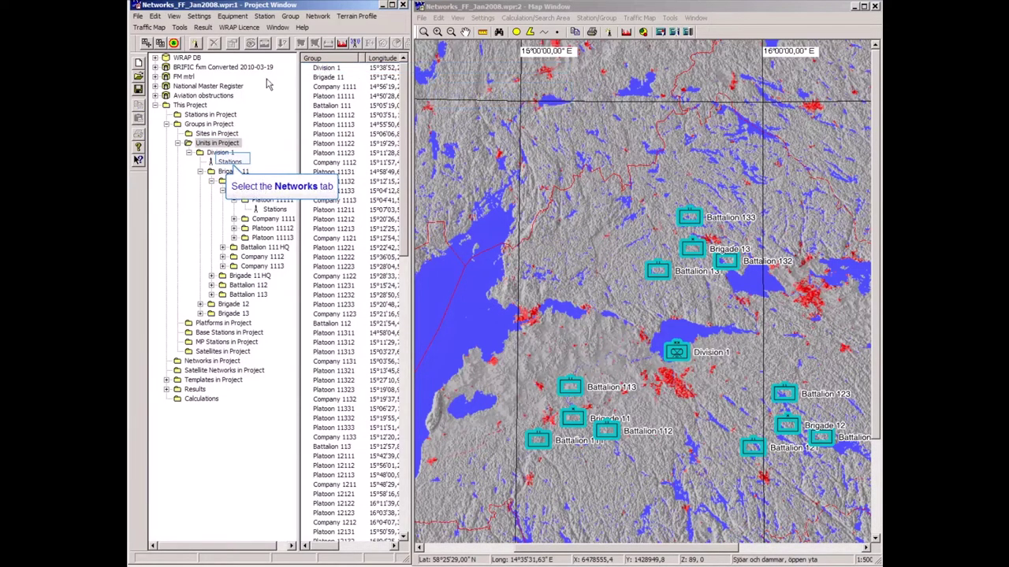
pyautogui.click(230, 158)
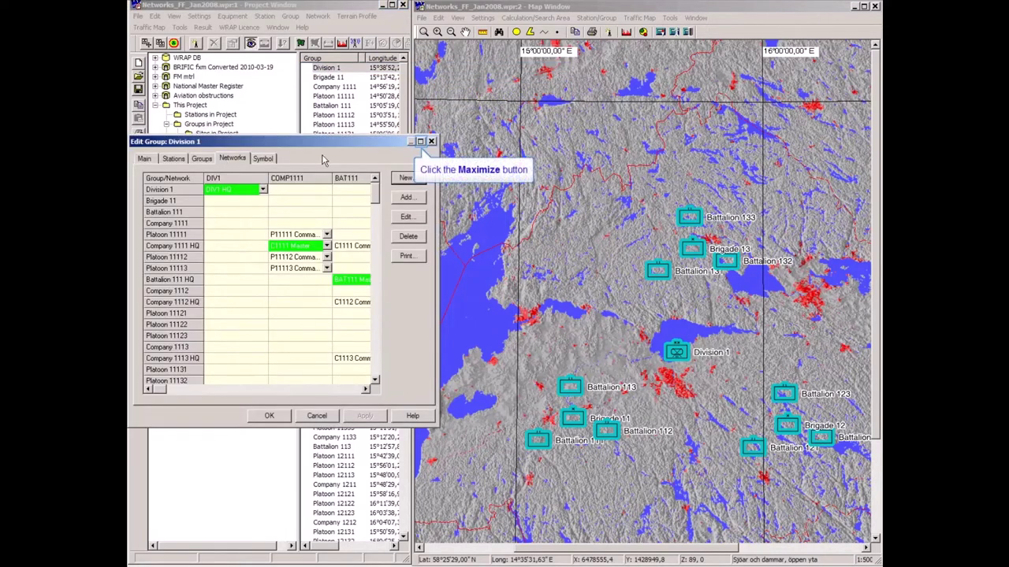
pyautogui.click(420, 142)
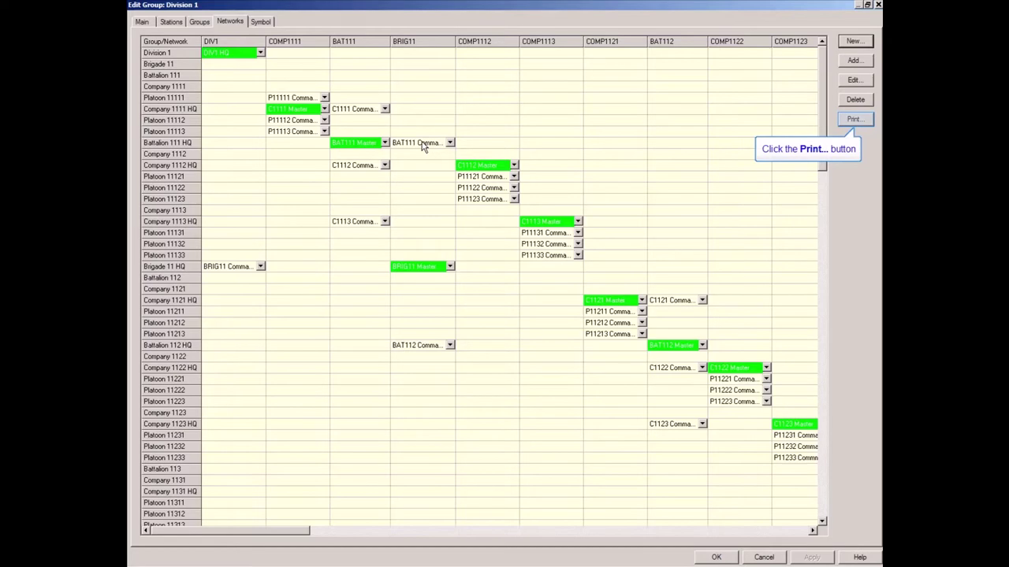
# Configure the network printout to show the station in unit/network crossings, with Company as the lowest level to print.
pyautogui.click(856, 120)
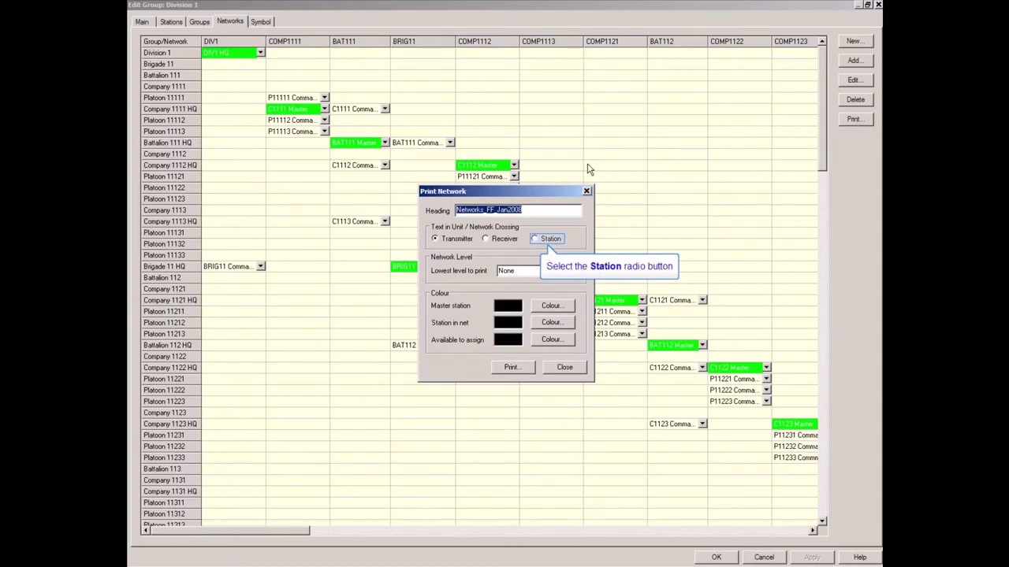
pyautogui.click(534, 239)
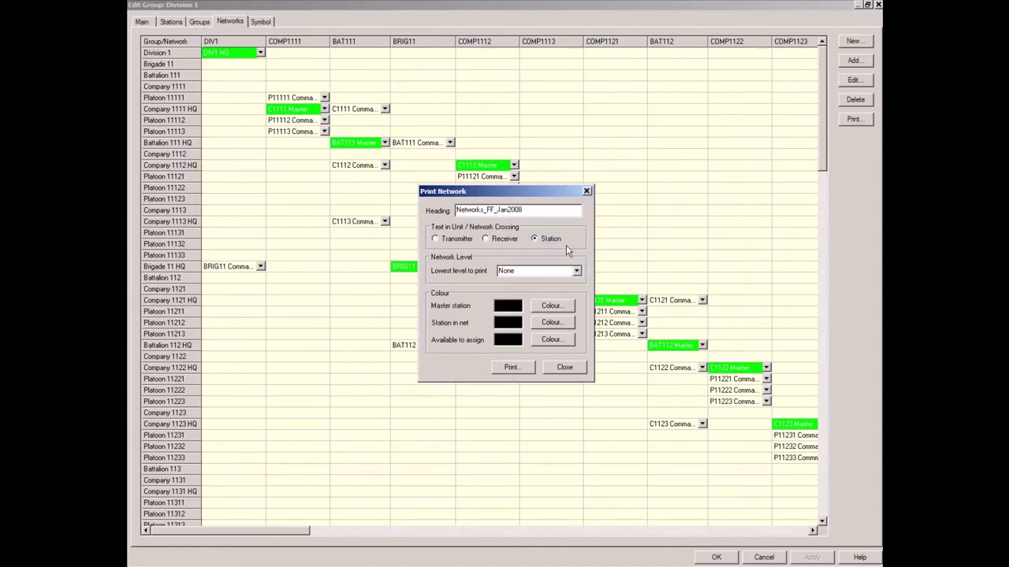
pyautogui.click(577, 271)
pyautogui.click(520, 312)
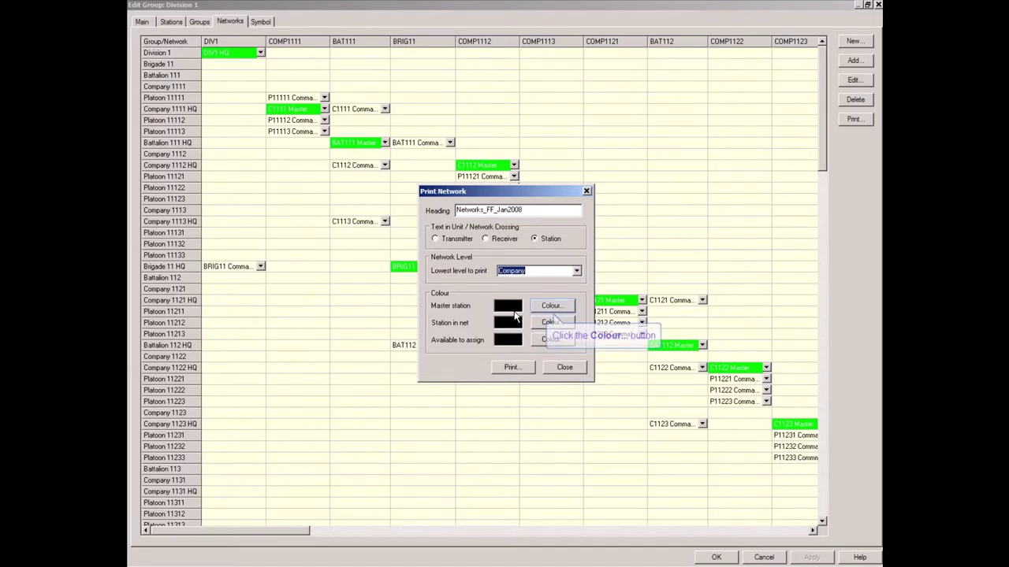
# Set the printout colours to green for master station, yellow for station in net and red for available to assign.
pyautogui.click(554, 307)
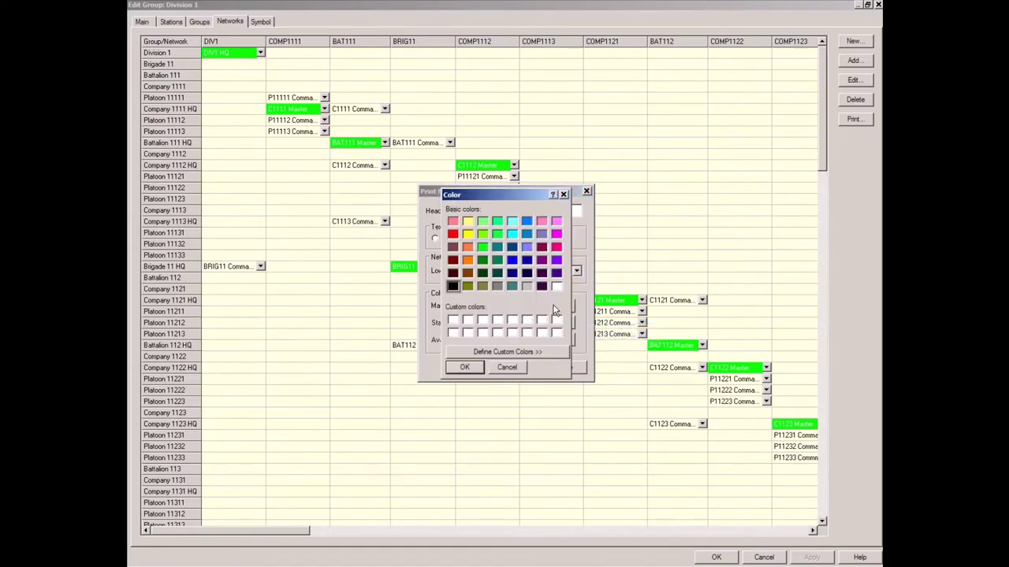
pyautogui.click(483, 246)
pyautogui.click(466, 367)
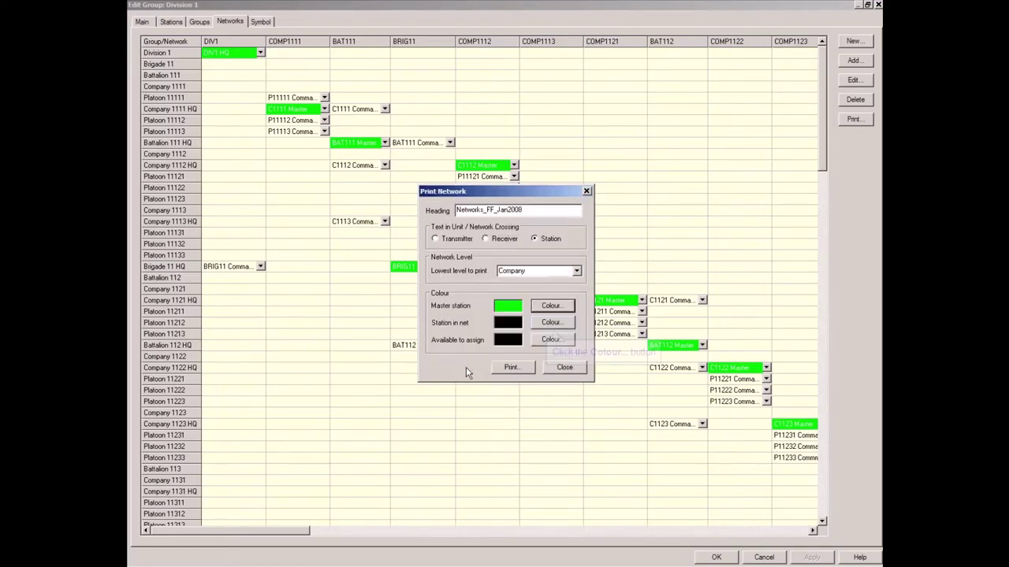
pyautogui.click(551, 322)
pyautogui.click(467, 234)
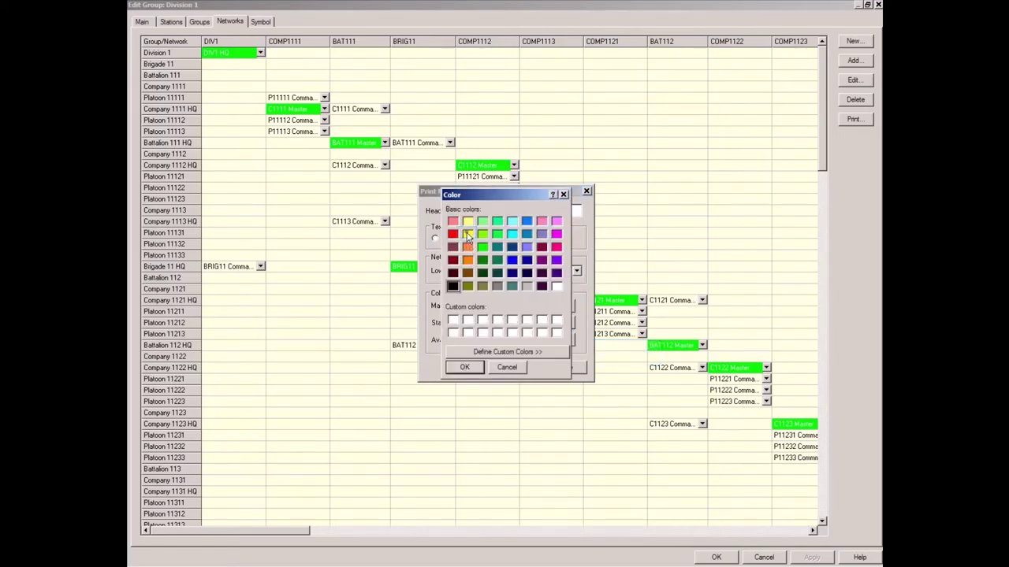
pyautogui.click(465, 368)
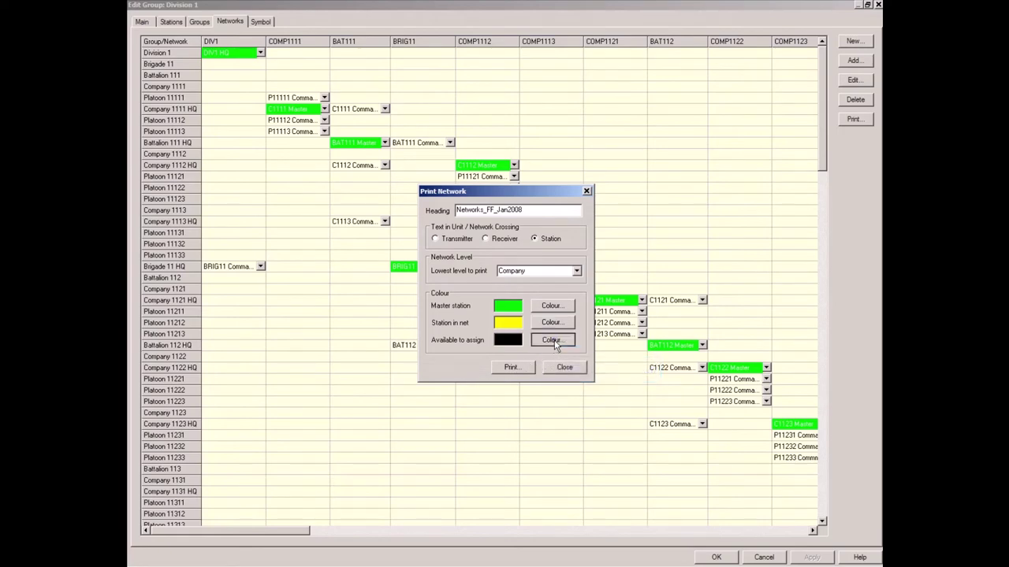
pyautogui.click(552, 340)
pyautogui.click(465, 367)
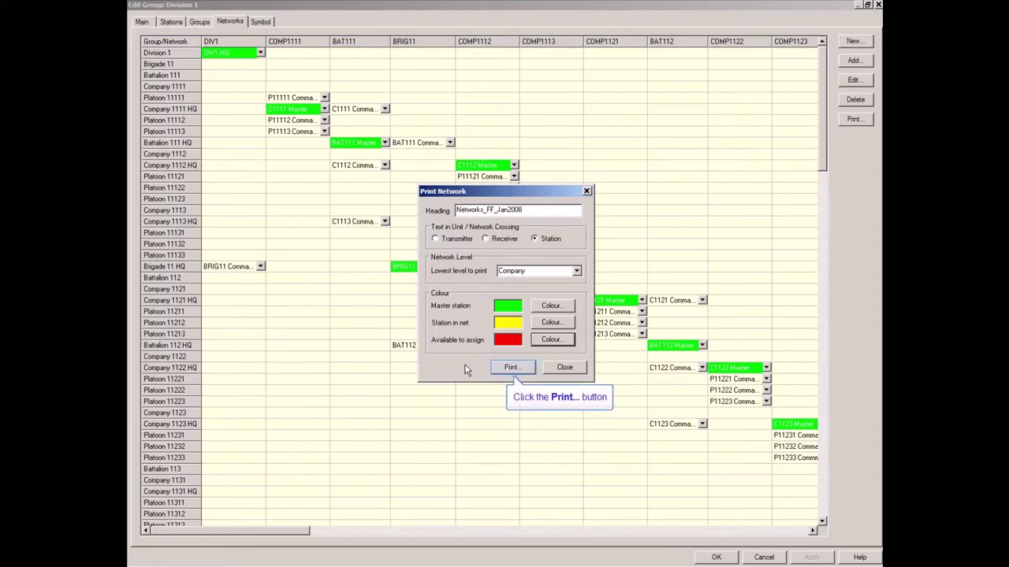
# Print the network report with easyPDF Printer 5 and save it as WRAP.pdf in the Temp folder, replacing the existing file.
pyautogui.click(513, 367)
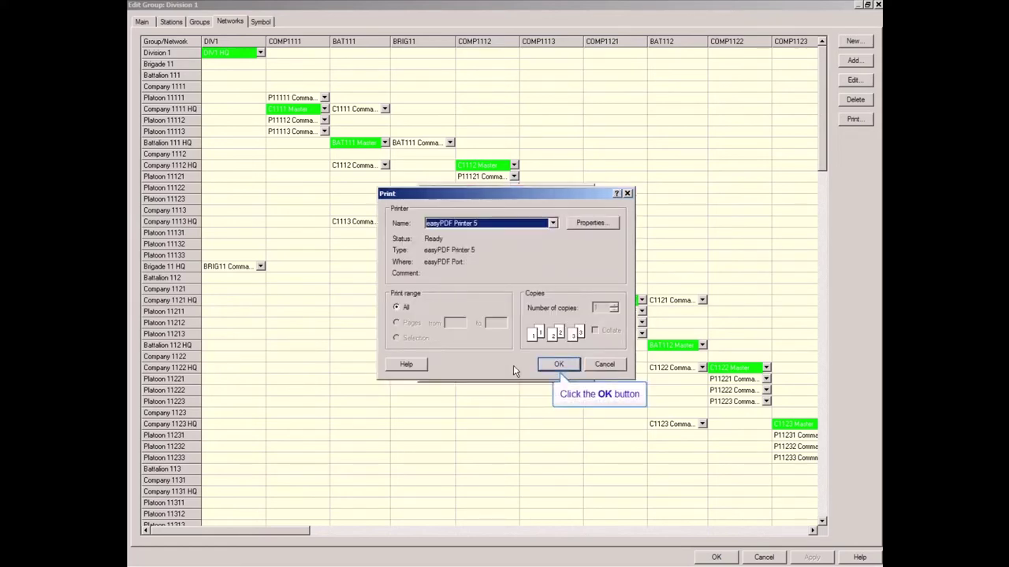
pyautogui.click(554, 364)
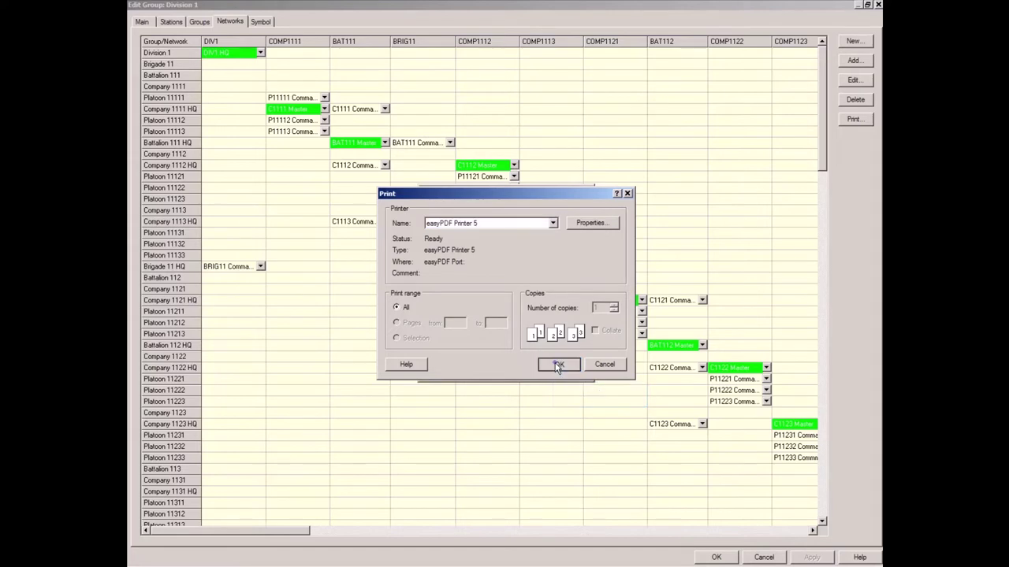
pyautogui.click(621, 307)
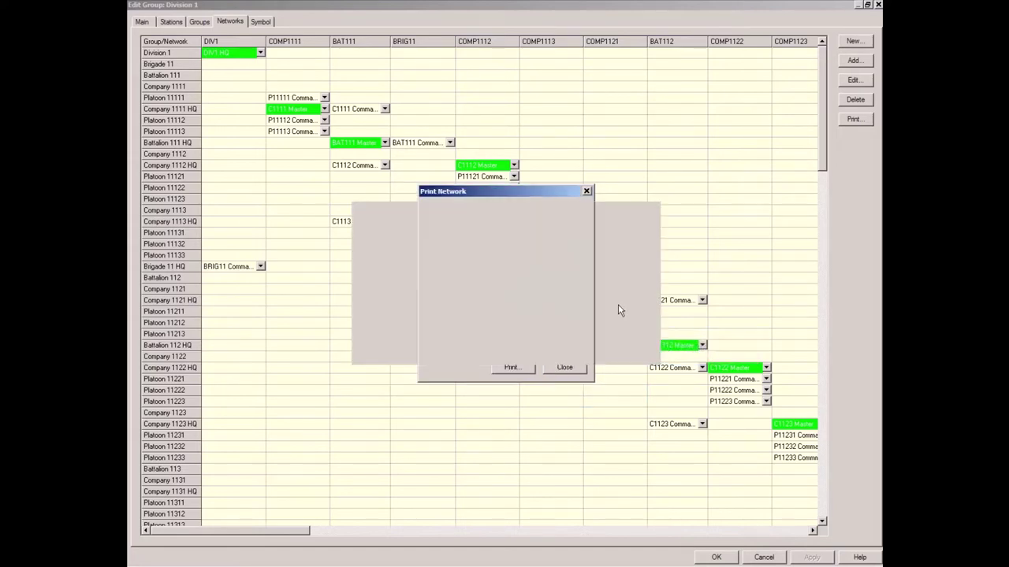
pyautogui.click(635, 323)
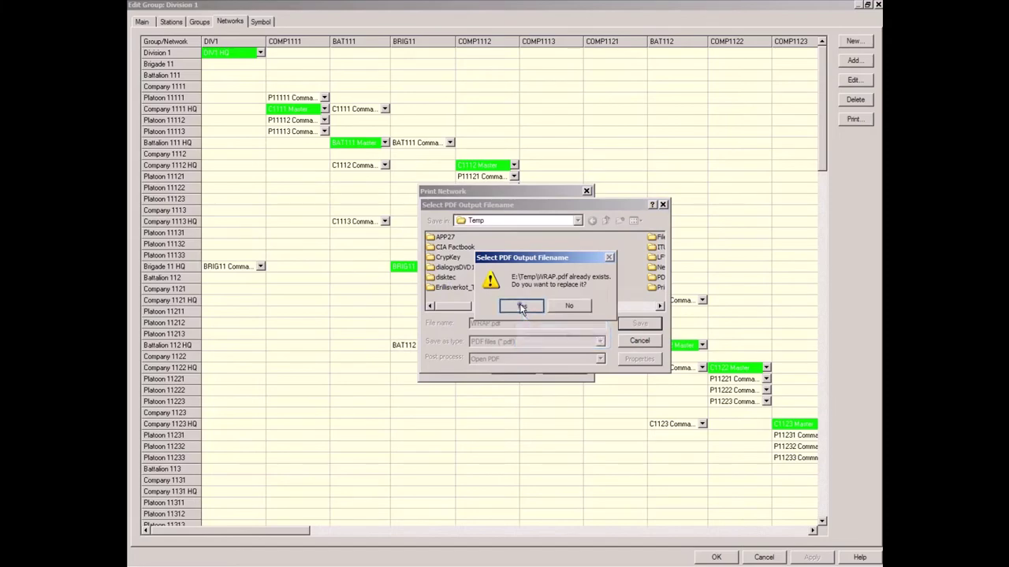
pyautogui.click(521, 307)
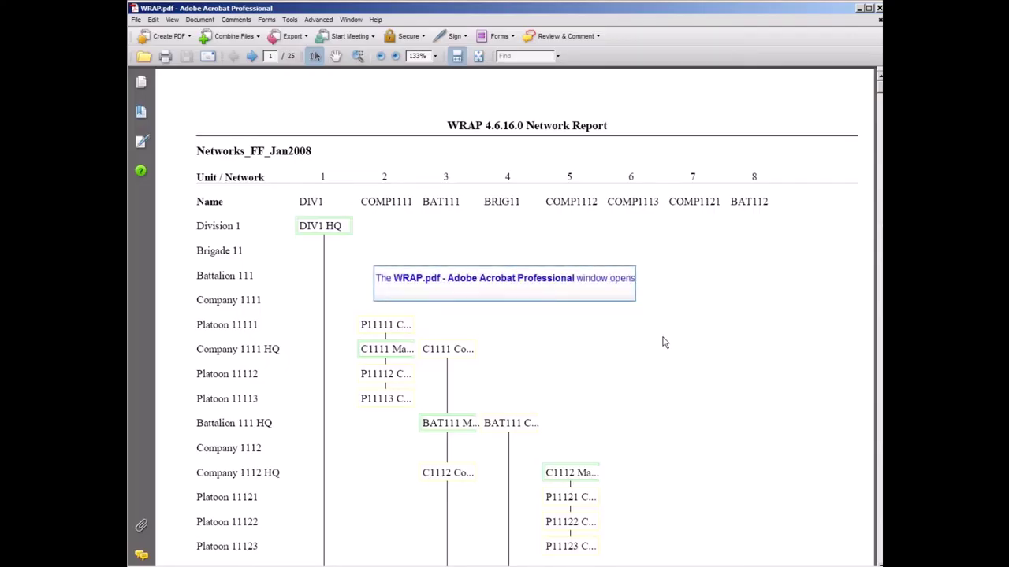
# Close the WRAP.pdf report, the network print dialog and the Division 1 group editor.
pyautogui.rightClick(685, 402)
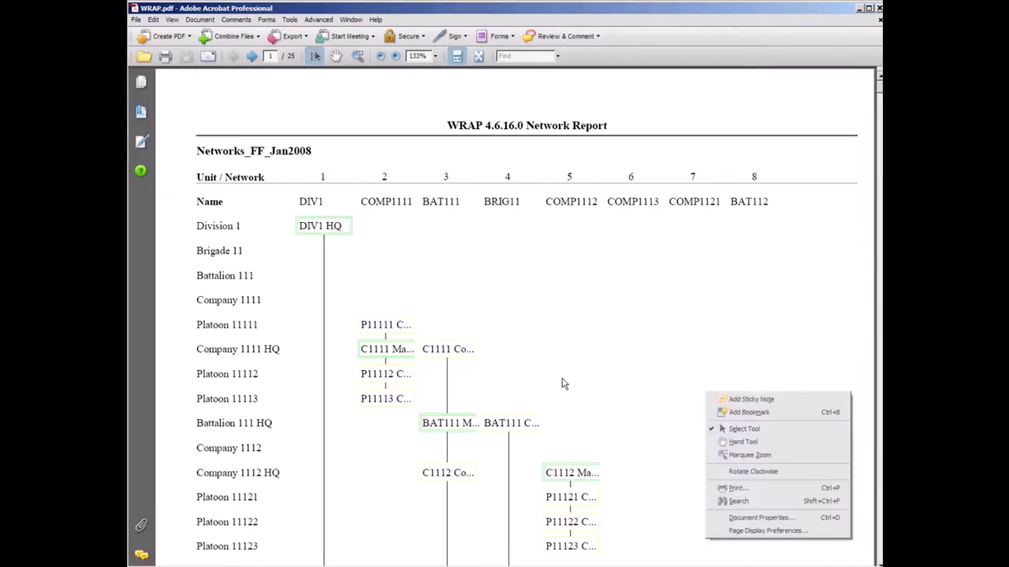
pyautogui.click(557, 376)
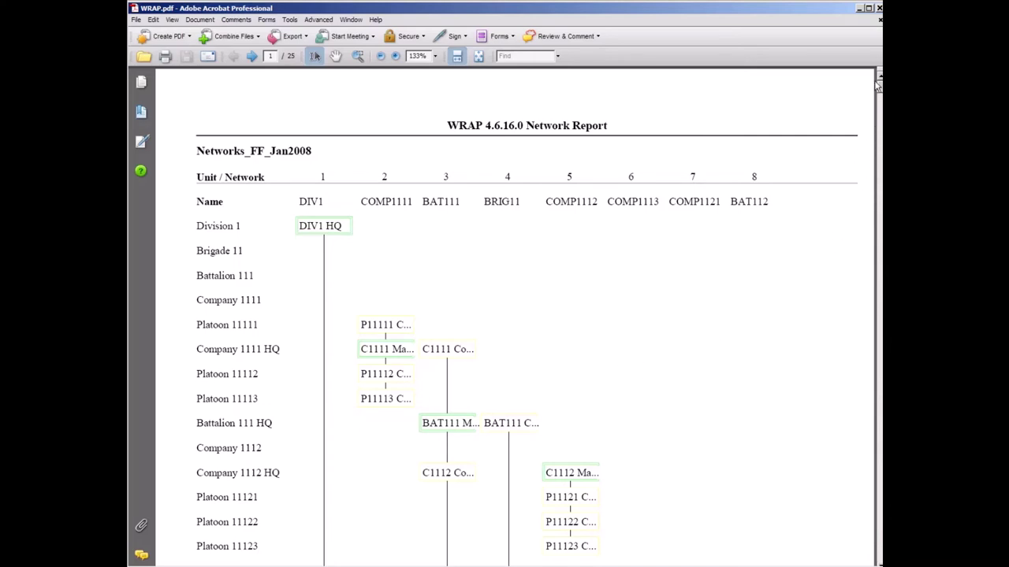
pyautogui.click(879, 10)
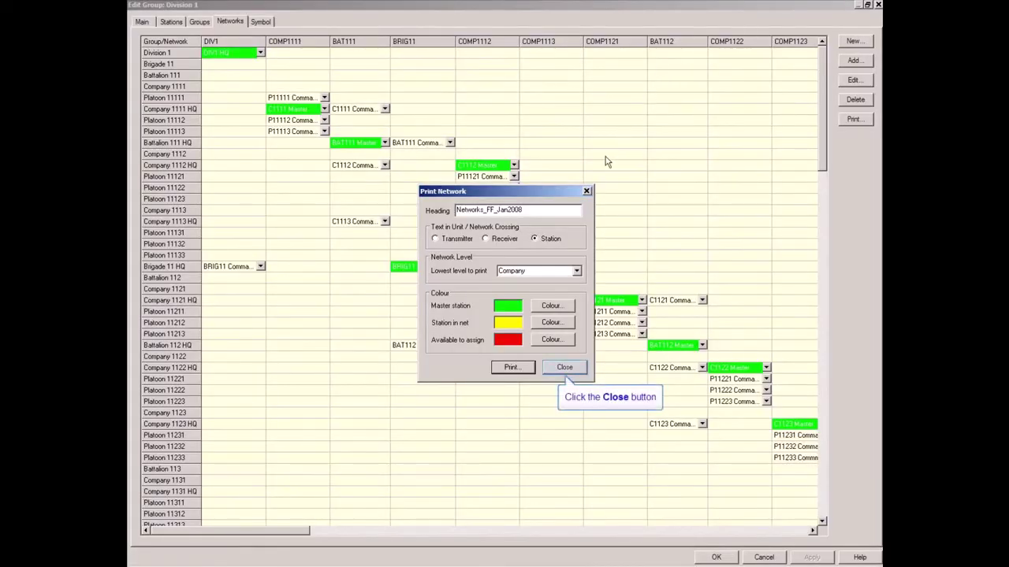
pyautogui.click(565, 368)
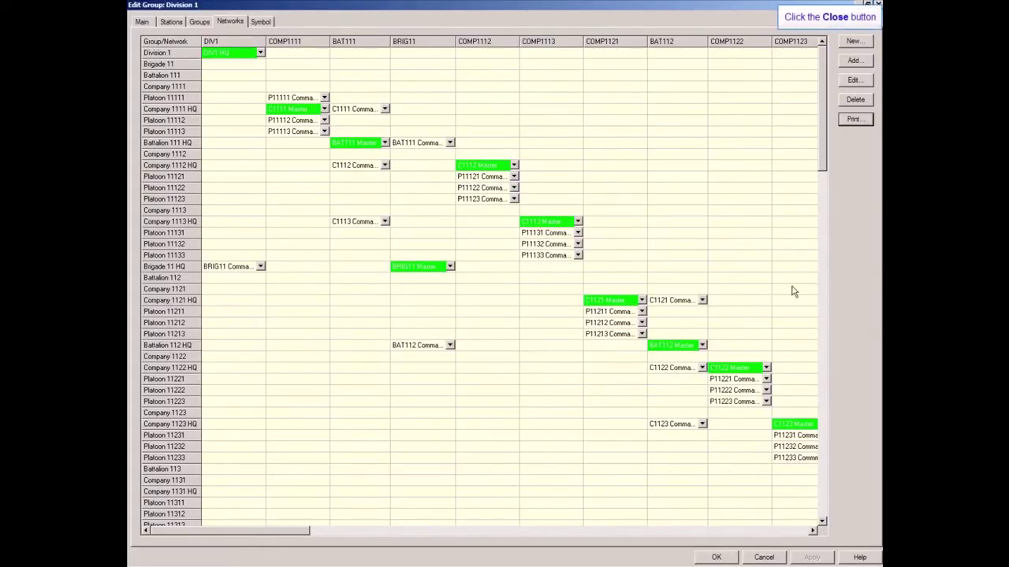
pyautogui.click(876, 6)
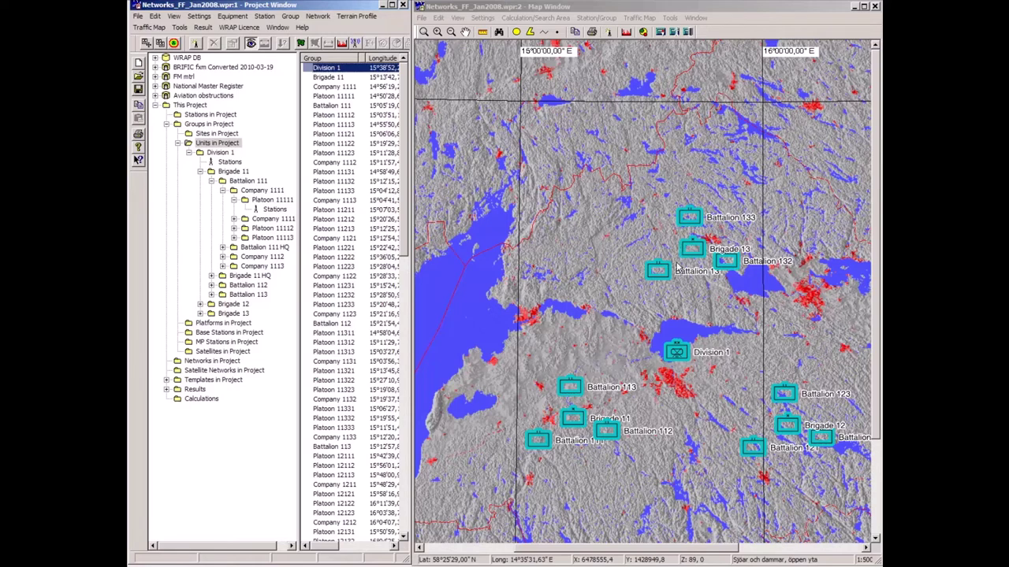
# Try moving Division 1 with its subordinate units northwest on the map, and undo that move.
pyautogui.click(626, 322)
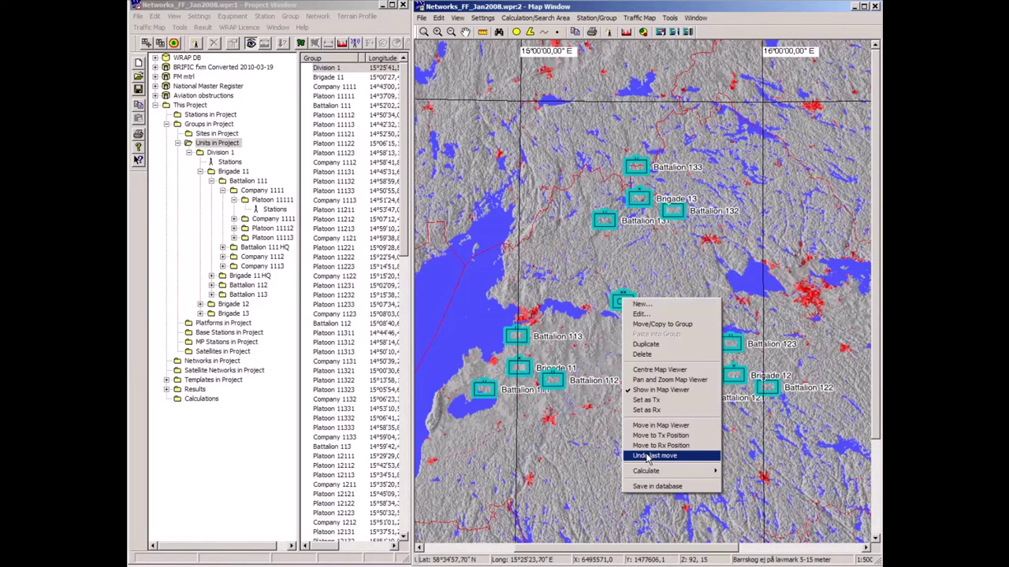
pyautogui.click(647, 457)
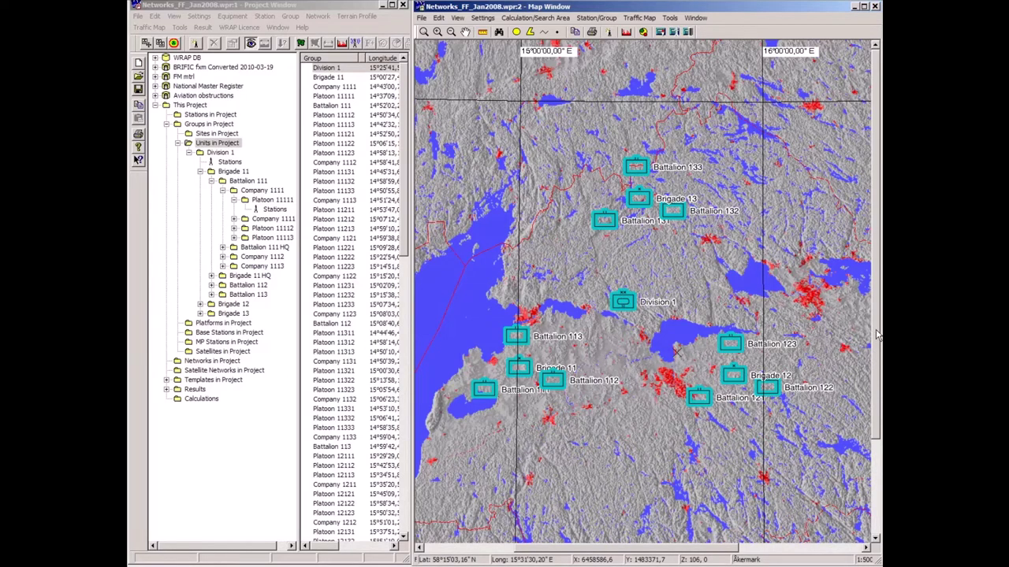
# Draw a circular area on the map centred on Division 1 that encloses all its brigades and battalions.
pyautogui.moveTo(878, 339); pyautogui.dragTo(871, 359)
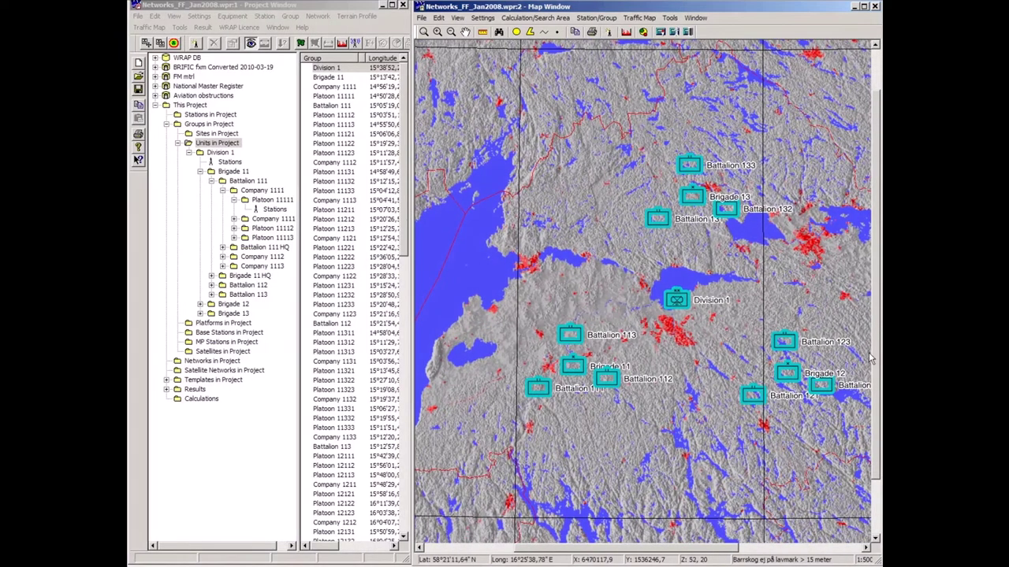
pyautogui.moveTo(652, 552); pyautogui.dragTo(658, 546)
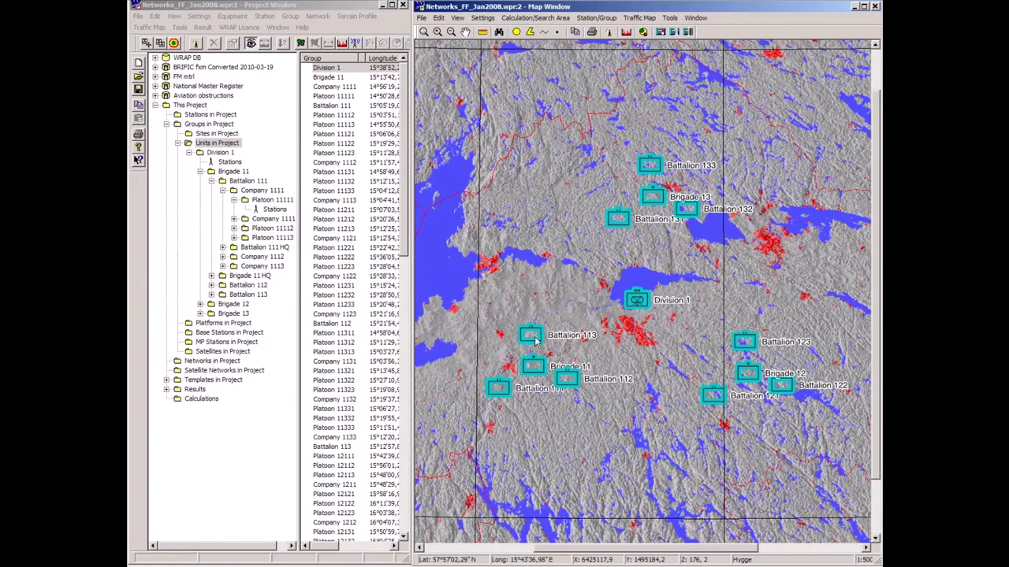
pyautogui.click(517, 32)
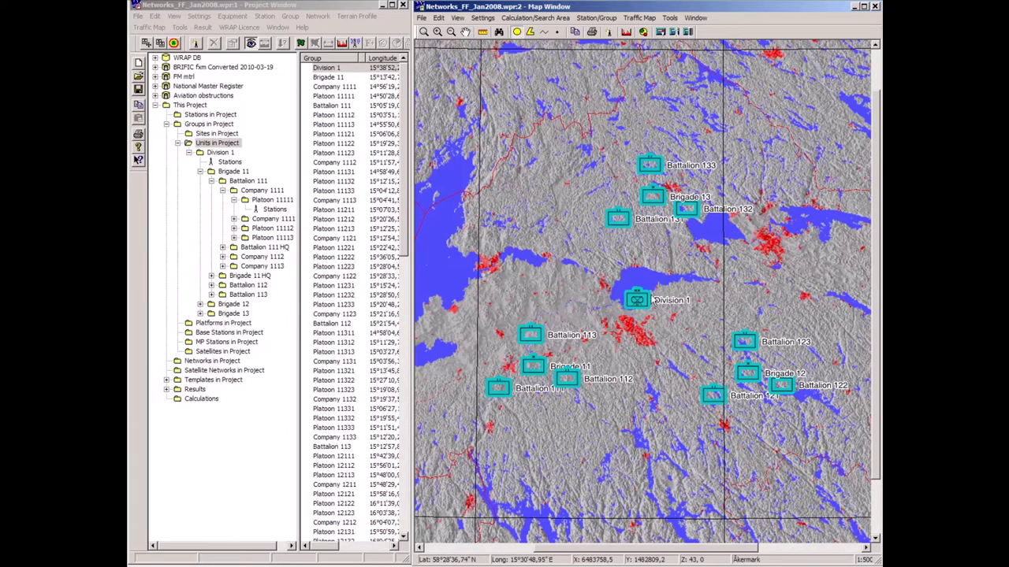
pyautogui.moveTo(653, 297)
pyautogui.mouseDown()
pyautogui.moveTo(630, 237)
pyautogui.moveTo(764, 197)
pyautogui.moveTo(797, 112)
pyautogui.mouseUp()
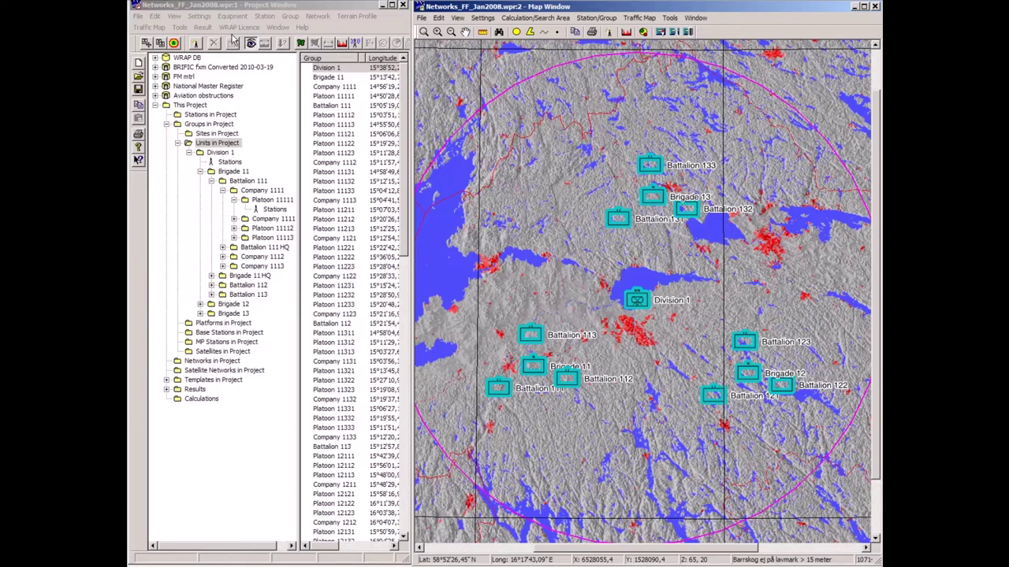
# Create a new frequency allotment with a lower band from 30 to 87.4 MHz.
pyautogui.click(232, 16)
pyautogui.moveTo(252, 79)
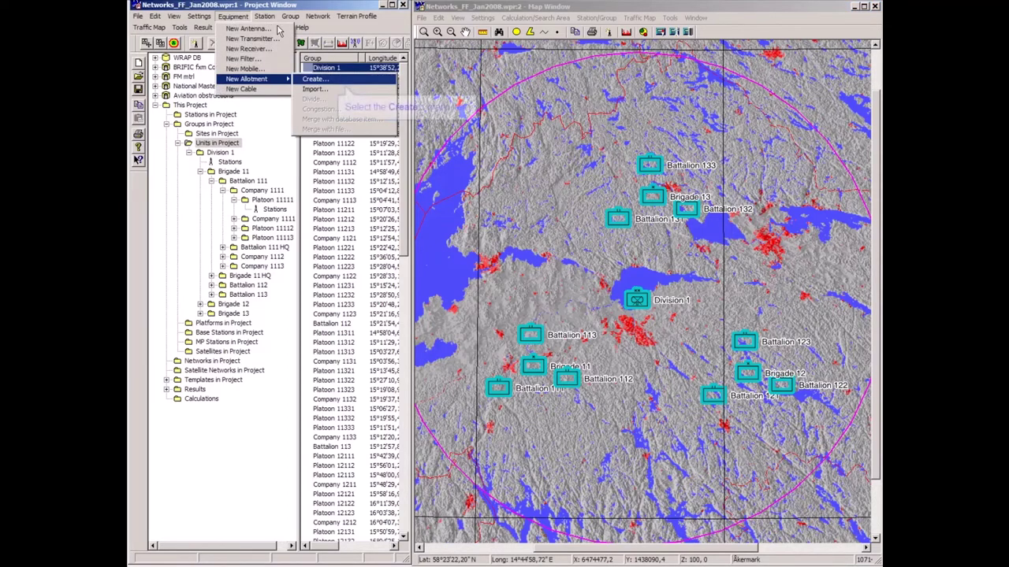
pyautogui.click(313, 80)
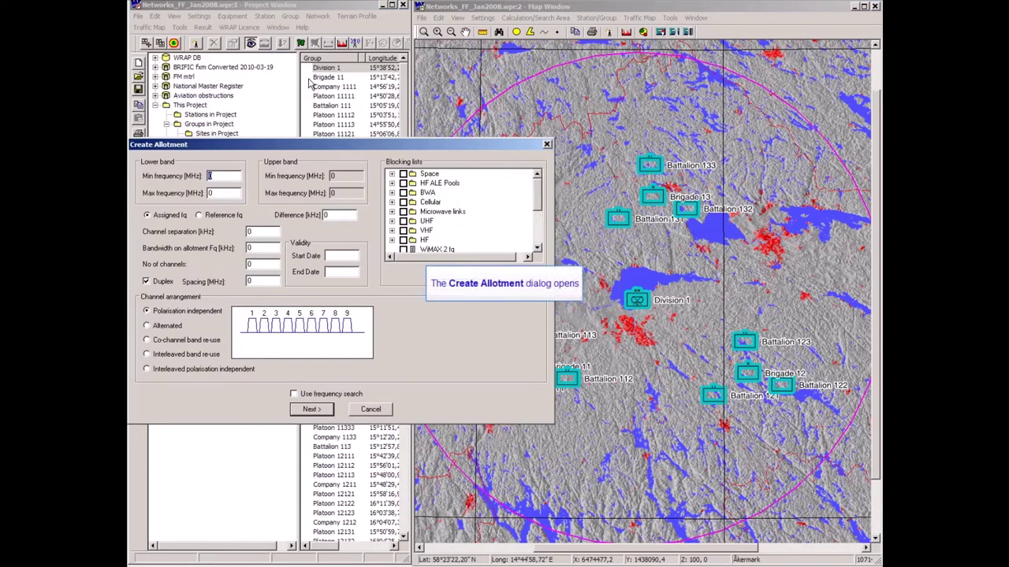
pyautogui.write('30')
pyautogui.press('Tab')
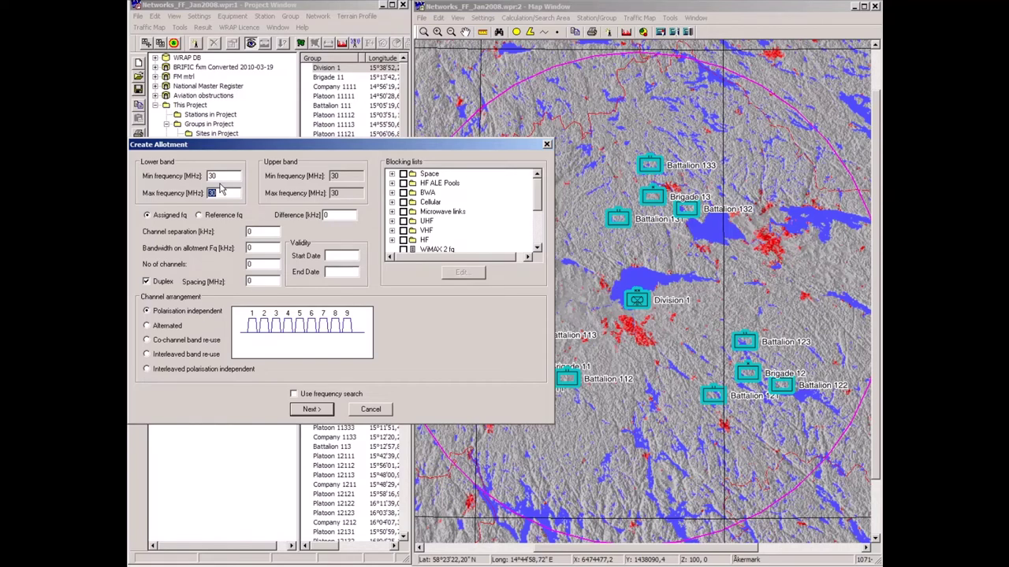
pyautogui.write('87.4')
pyautogui.press('Tab')
pyautogui.press('Tab')
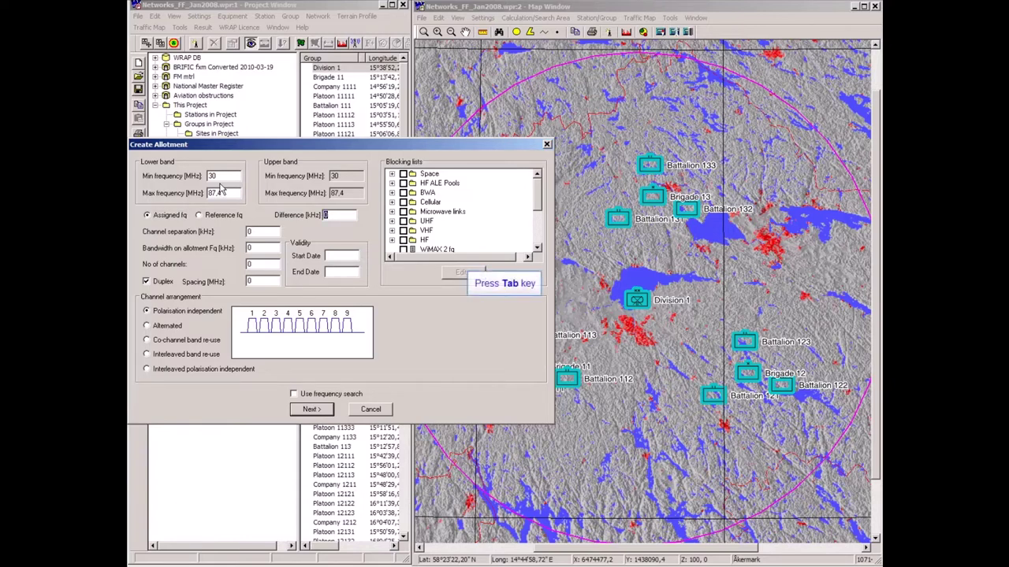
# Set the allotment's channel separation to 25 kHz and bandwidth to 20 kHz, without duplex, and continue with frequency search enabled.
pyautogui.press('Tab')
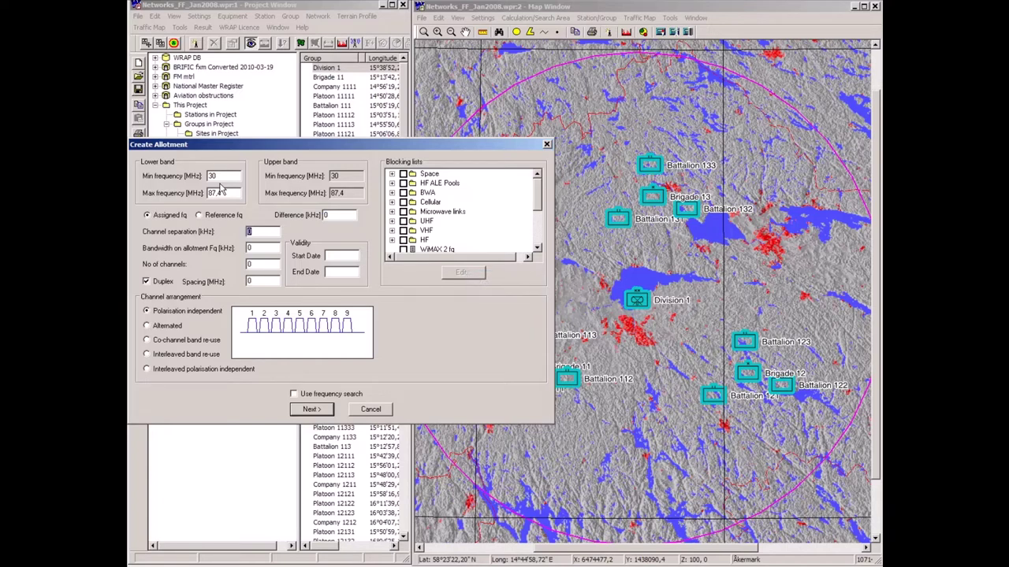
pyautogui.write('25')
pyautogui.press('Tab')
pyautogui.write('20')
pyautogui.press('Tab')
pyautogui.press('space')
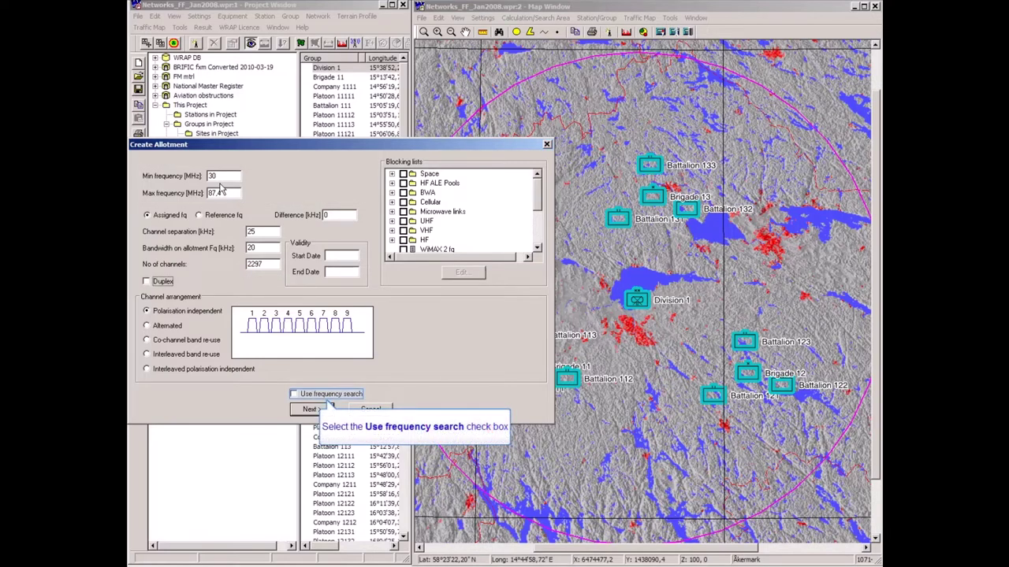
pyautogui.click(293, 394)
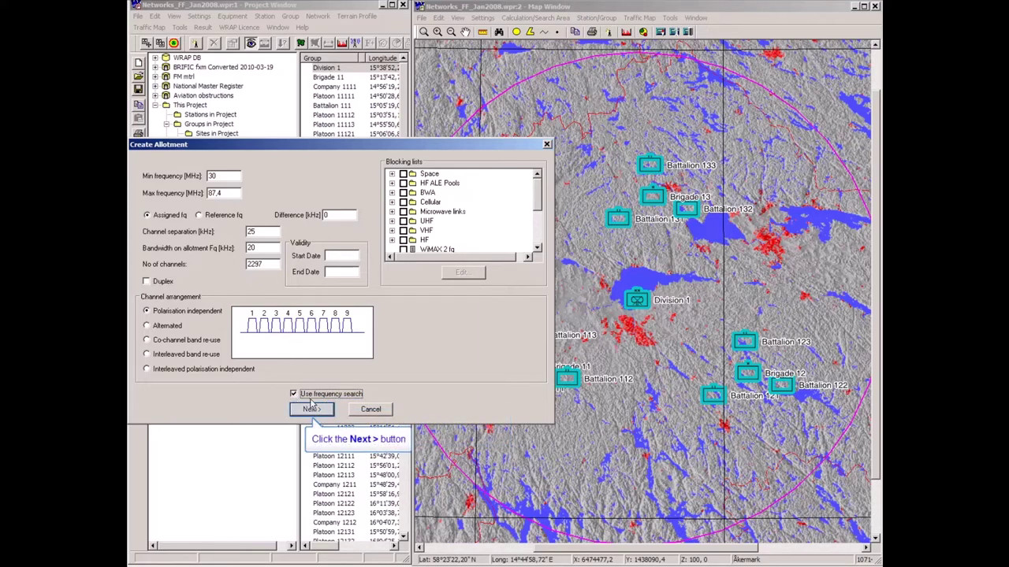
pyautogui.click(313, 410)
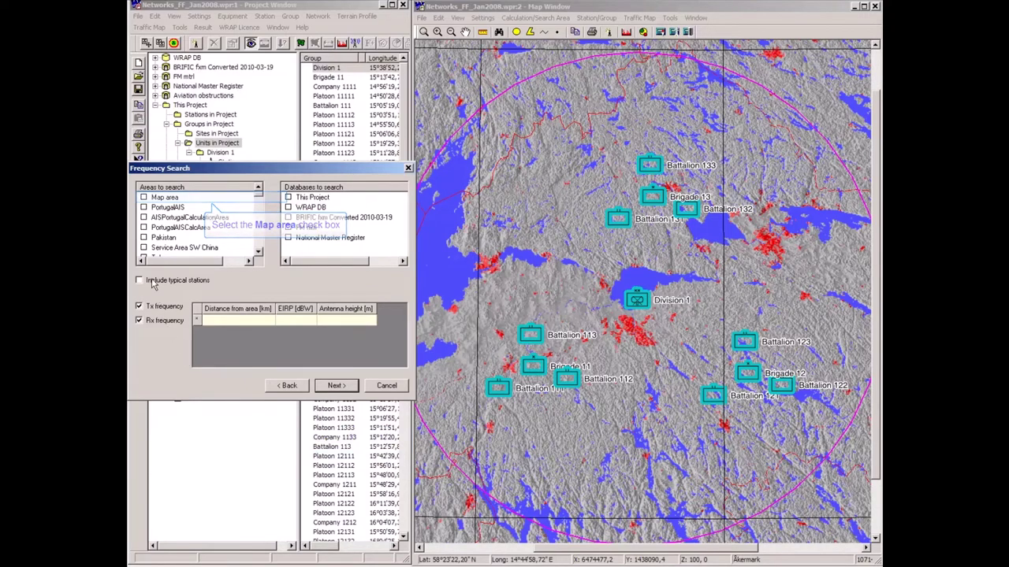
# Search the National Master Register within the Map area and use the marked free frequencies for the allotment.
pyautogui.click(143, 197)
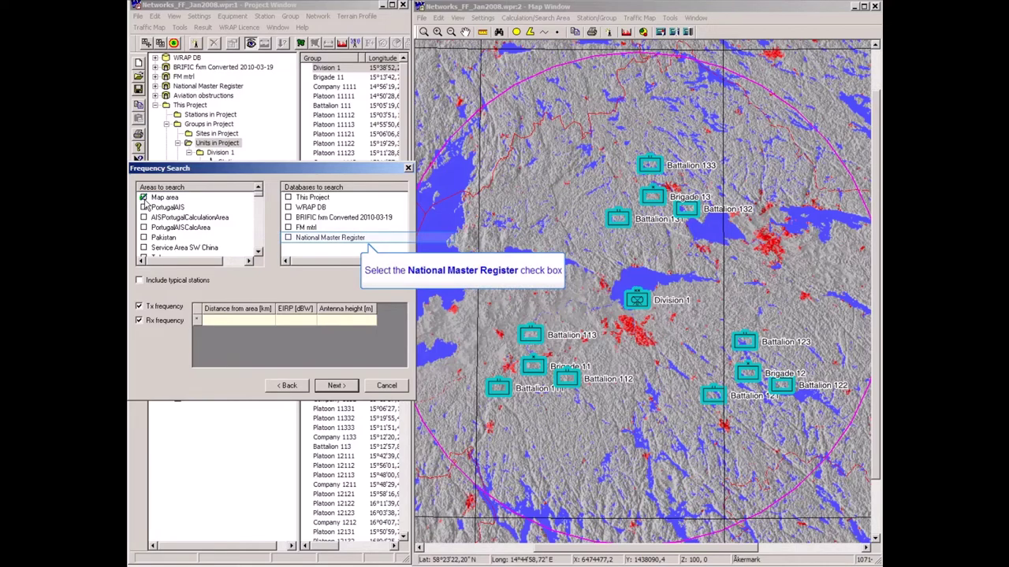
pyautogui.click(288, 238)
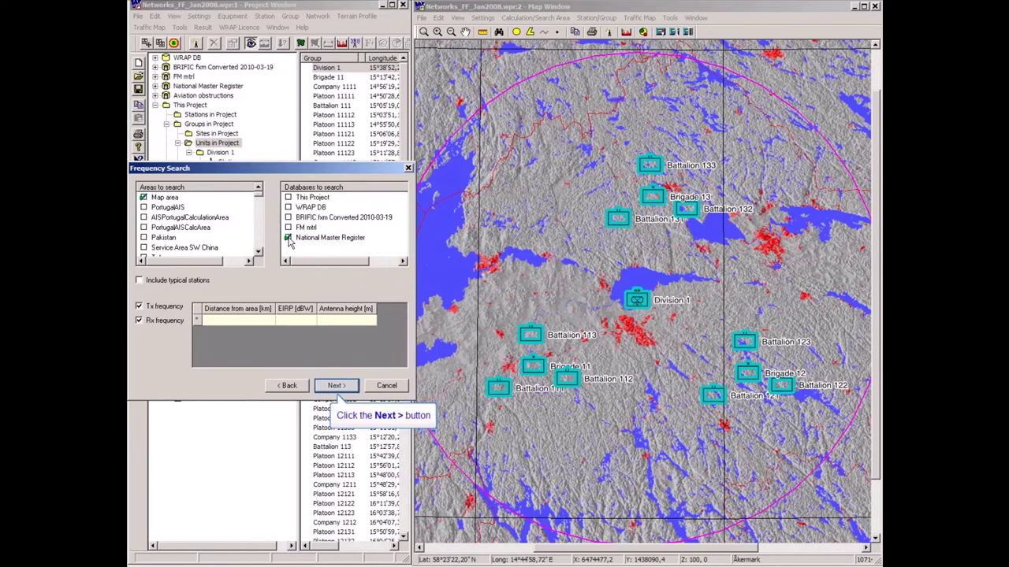
pyautogui.click(336, 386)
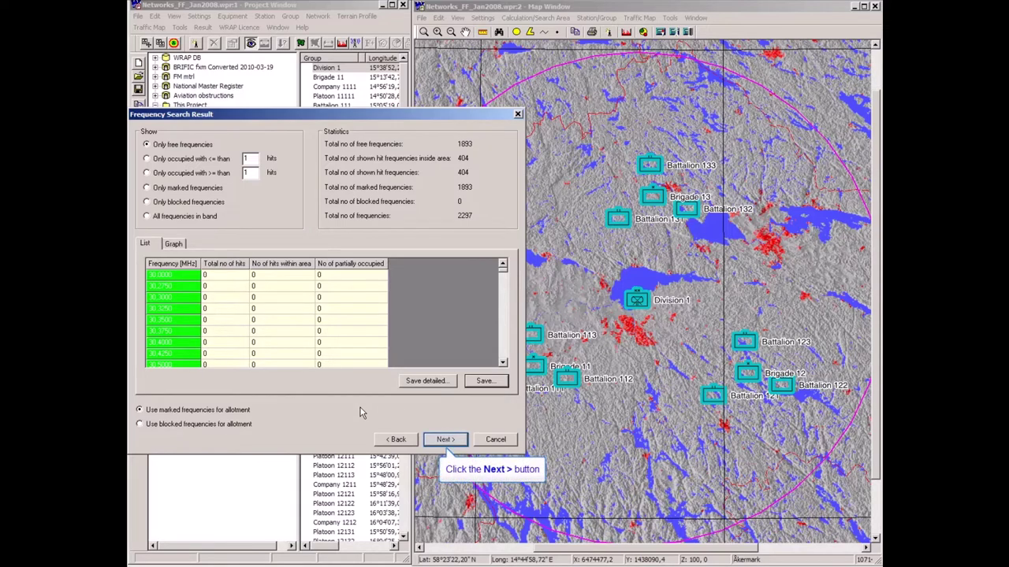
pyautogui.click(445, 438)
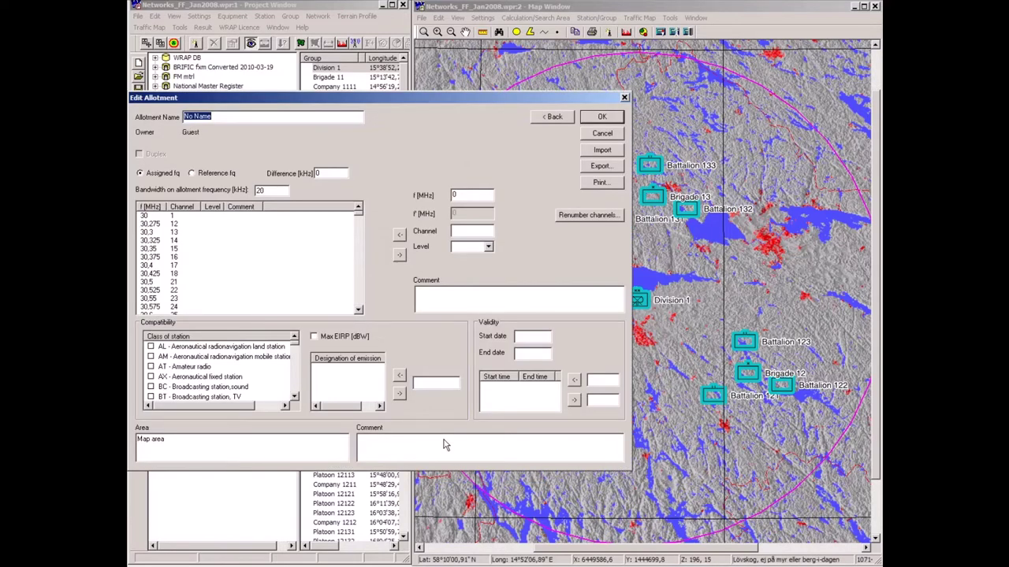
# Save the allotment as "30-87,4 MHz, coordinated Div 1 in Östergötland" and select it among the WRAP DB allotments.
pyautogui.write('30-87,4 MHz, coordi')
pyautogui.press('BackSpace')
pyautogui.press('BackSpace')
pyautogui.press('BackSpace')
pyautogui.write('ordinated Div 1')
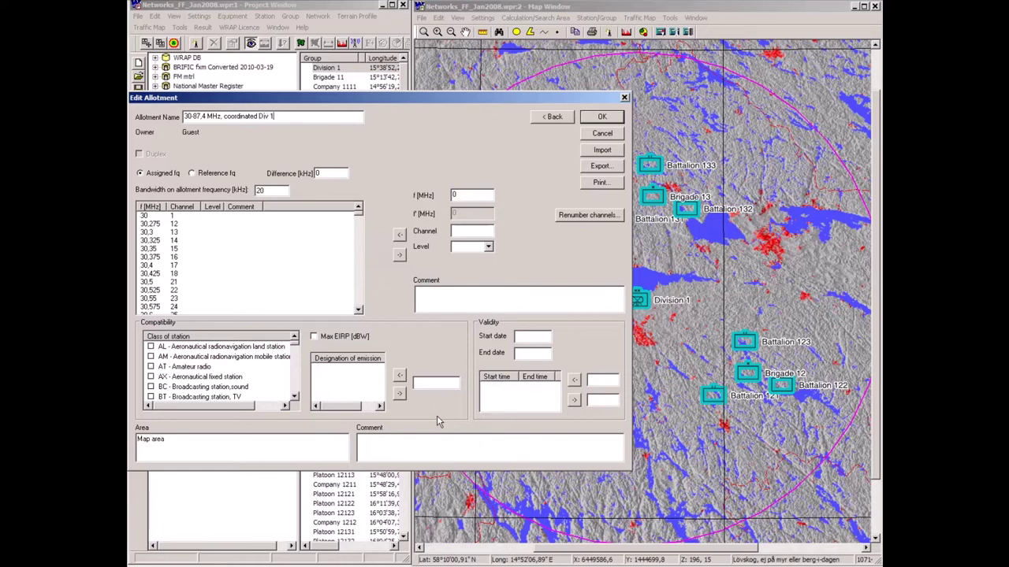
pyautogui.write(' in Östergötland')
pyautogui.press('Return')
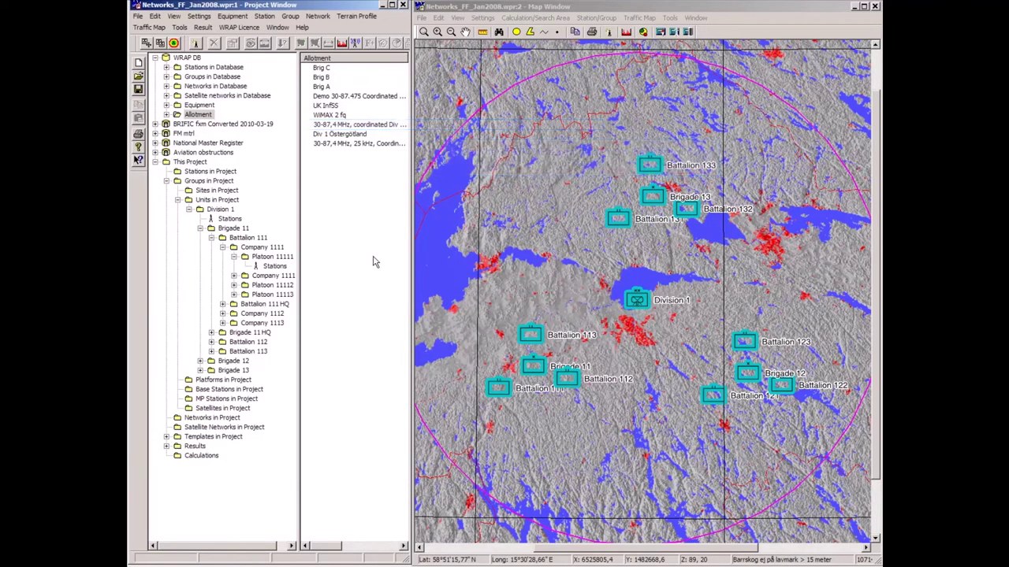
pyautogui.click(370, 128)
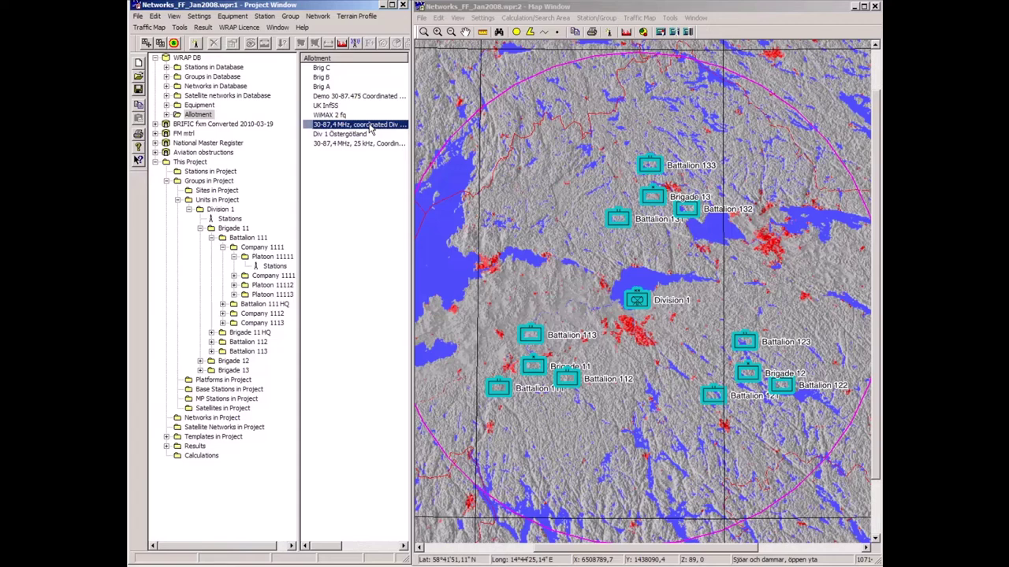
# Select all networks in the project and start Quick FQA for them.
pyautogui.click(212, 418)
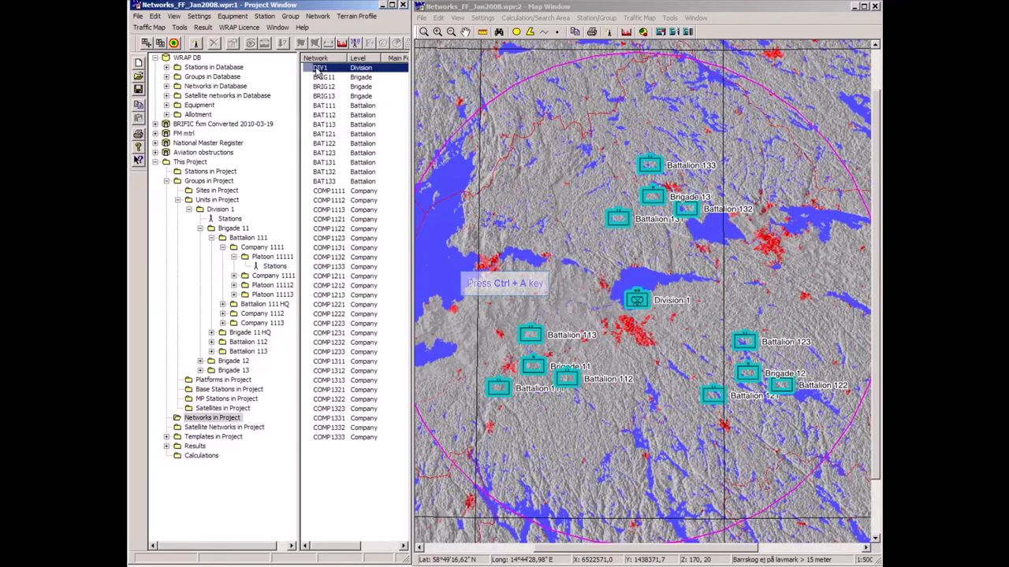
pyautogui.click(318, 70)
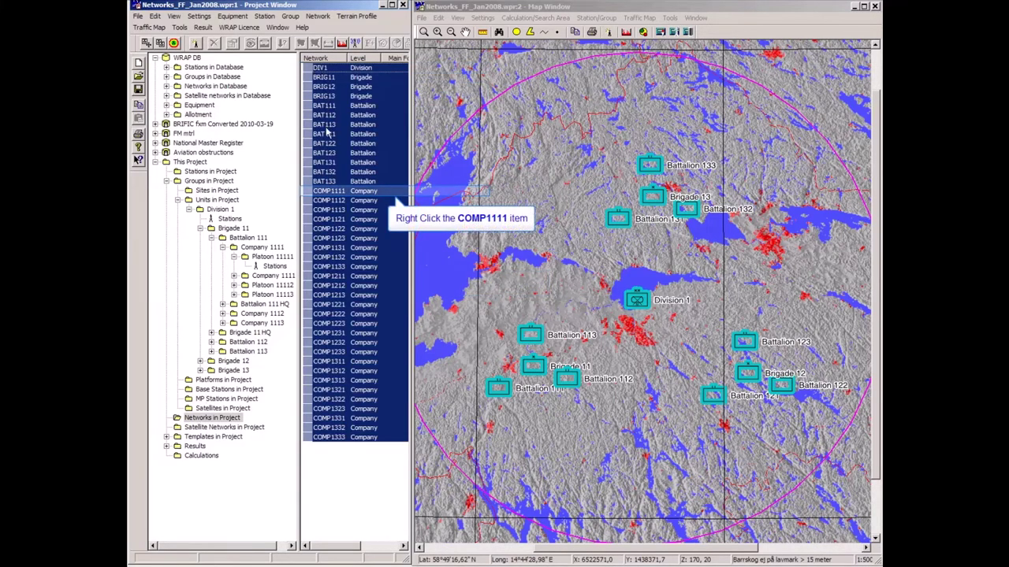
pyautogui.rightClick(328, 191)
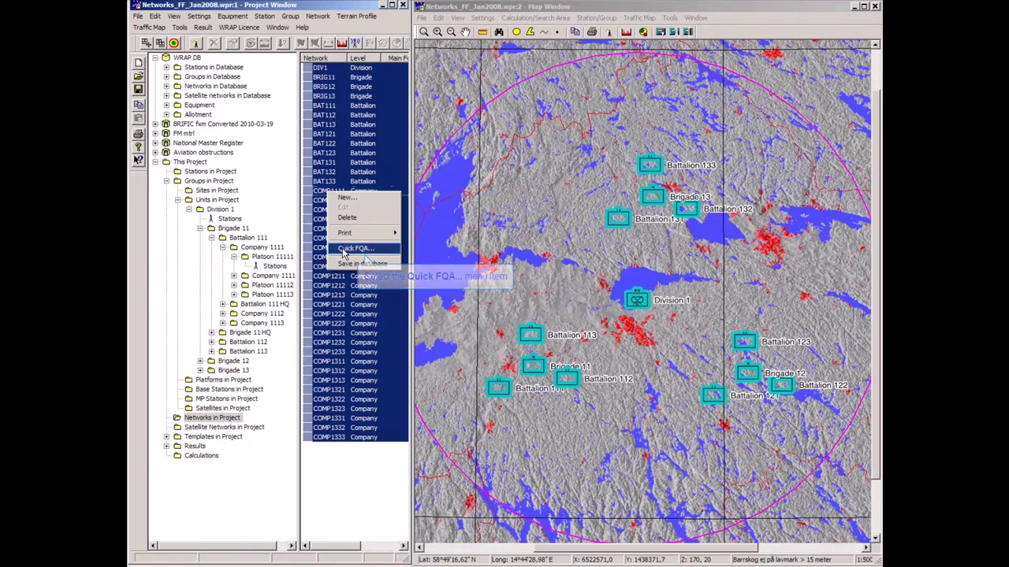
pyautogui.click(343, 250)
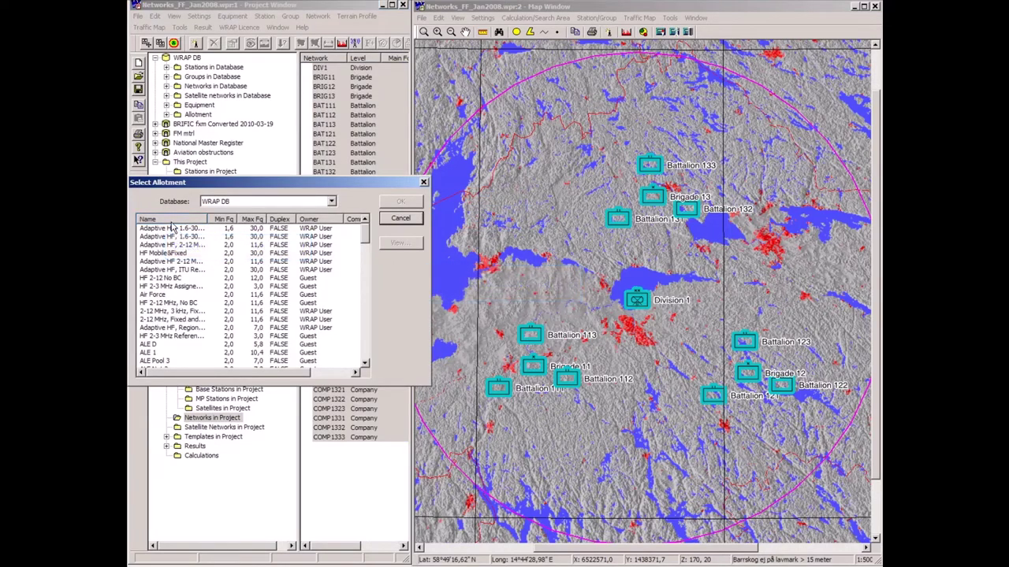
# Sort the WRAP DB allotments by minimum frequency and choose "30-87,4 MHz, coordinated Div 1 in Östergötland" for the assignment.
pyautogui.click(171, 221)
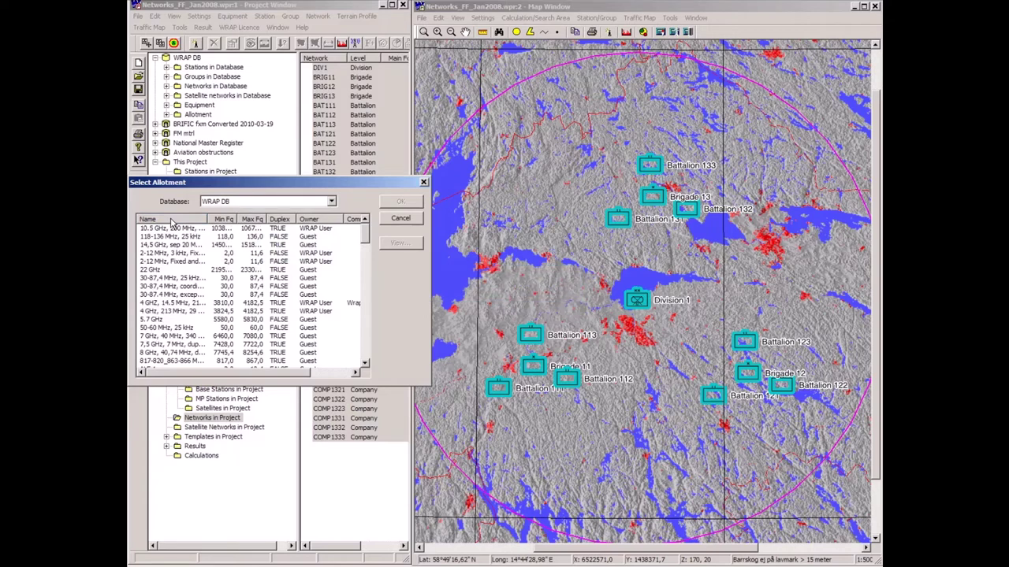
pyautogui.moveTo(363, 240)
pyautogui.mouseDown()
pyautogui.moveTo(364, 353)
pyautogui.moveTo(364, 229)
pyautogui.mouseUp()
pyautogui.click(225, 219)
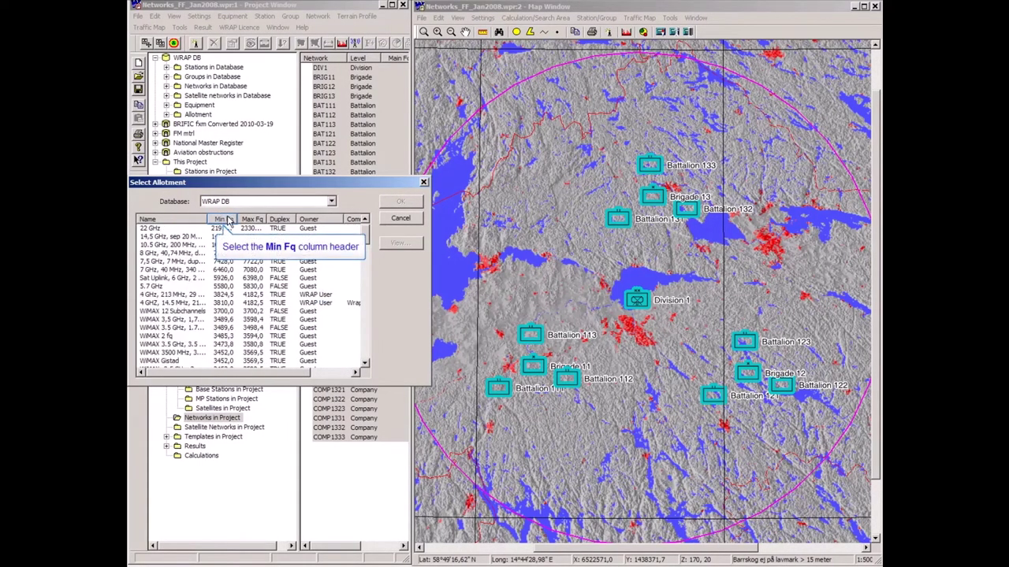
pyautogui.click(229, 220)
pyautogui.moveTo(366, 246); pyautogui.dragTo(369, 287)
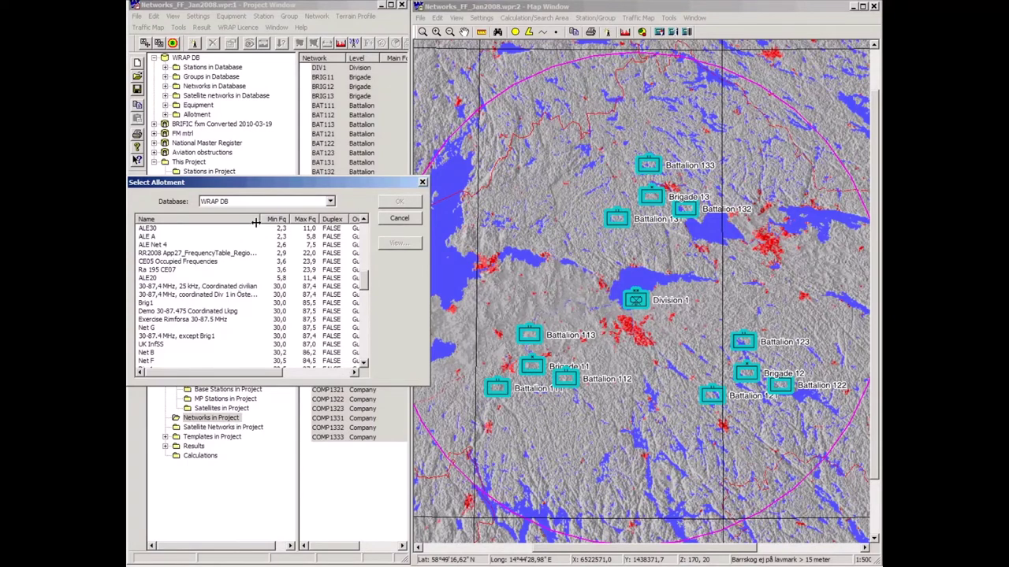
pyautogui.click(224, 219)
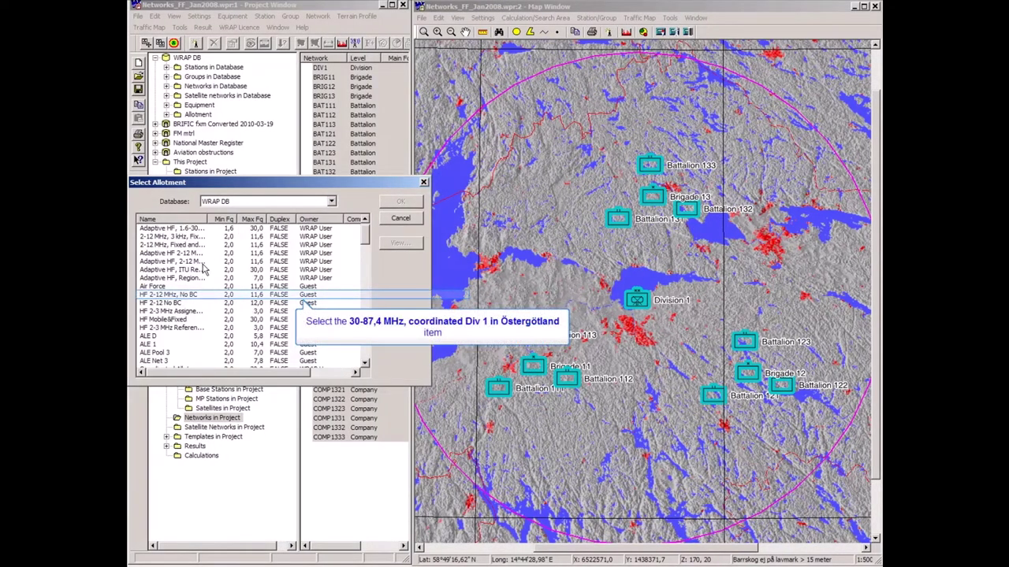
pyautogui.click(200, 295)
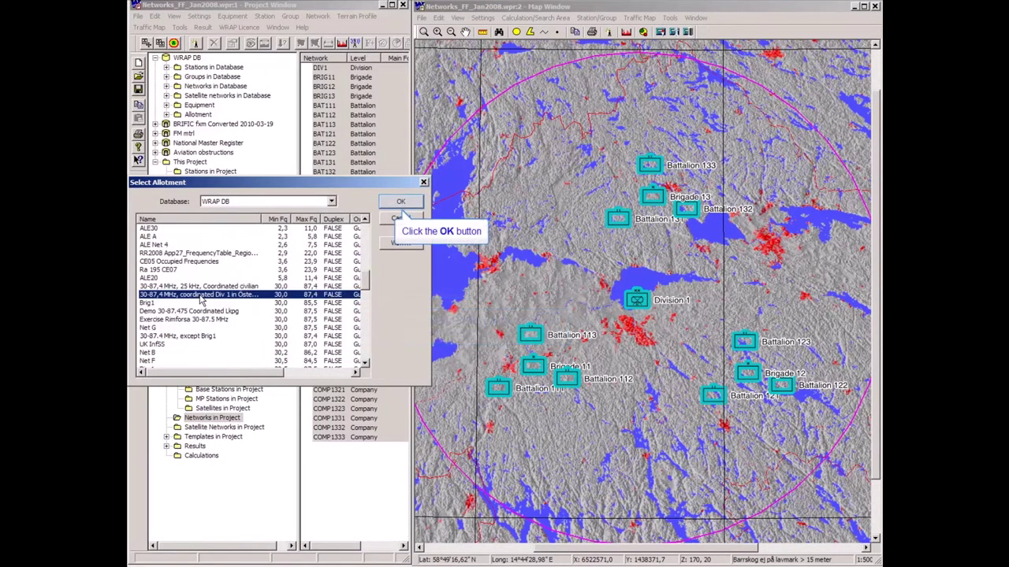
pyautogui.click(401, 203)
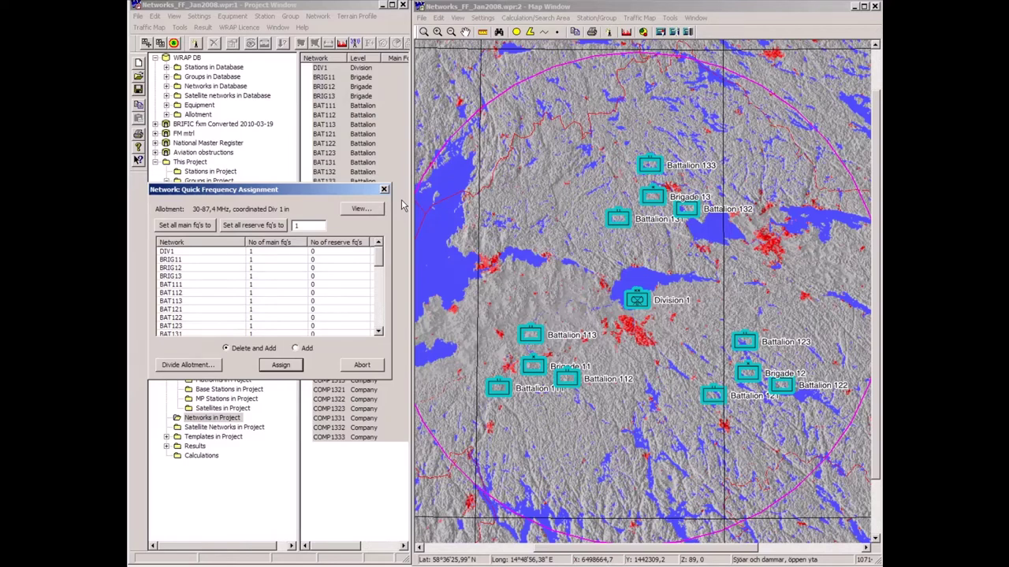
# Set all networks to 1 main and 1 reserve frequency and assign them with Delete and Add.
pyautogui.click(190, 227)
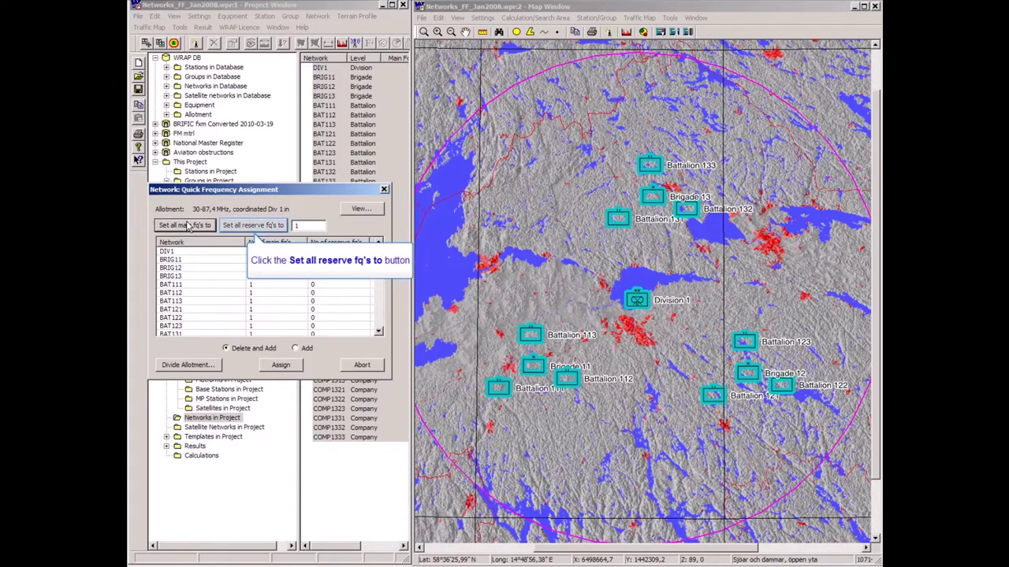
pyautogui.click(246, 228)
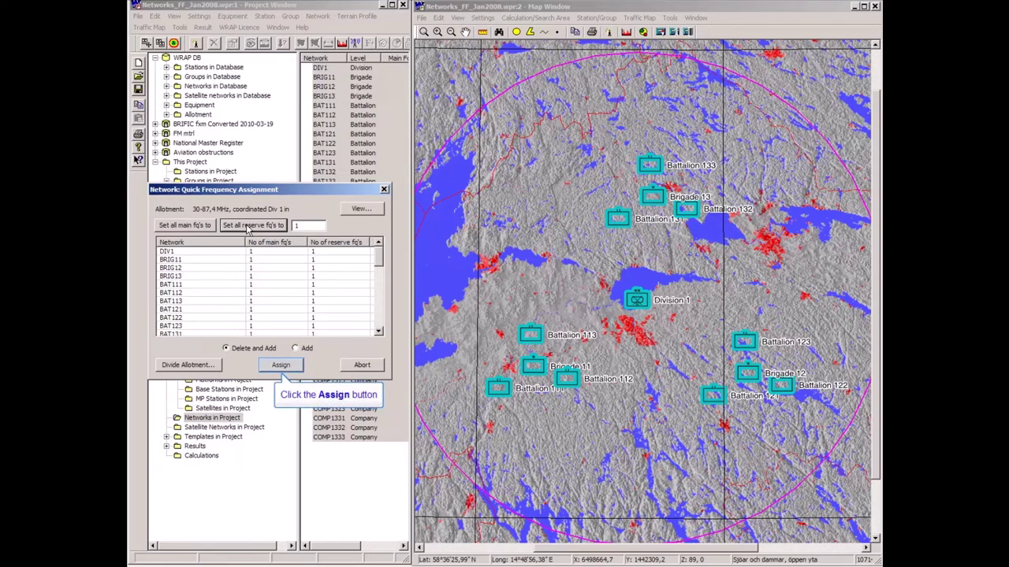
pyautogui.click(287, 365)
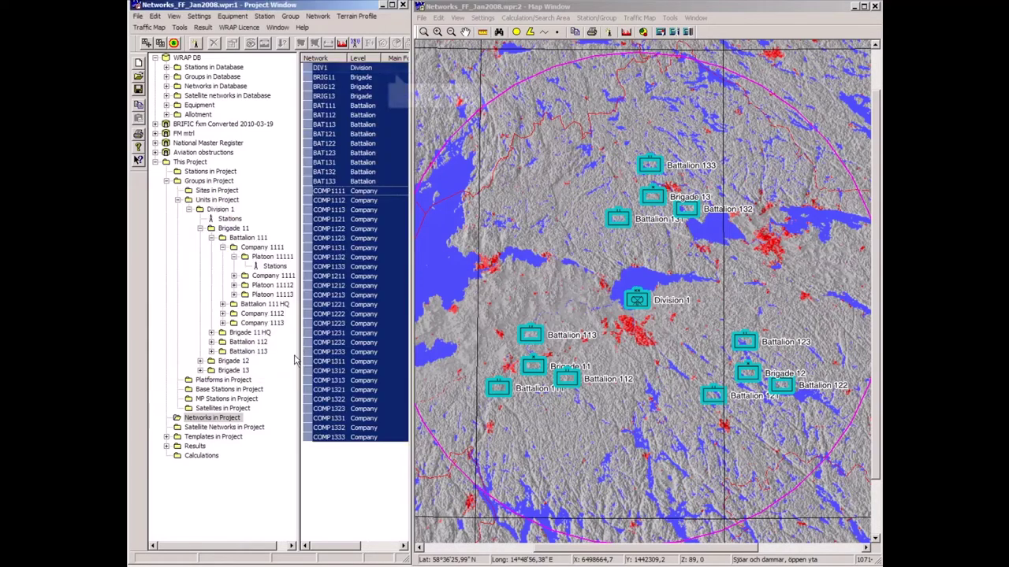
# Open network DIV1 and check its assigned main and reserve frequencies.
pyautogui.click(322, 69)
pyautogui.doubleClick(322, 69)
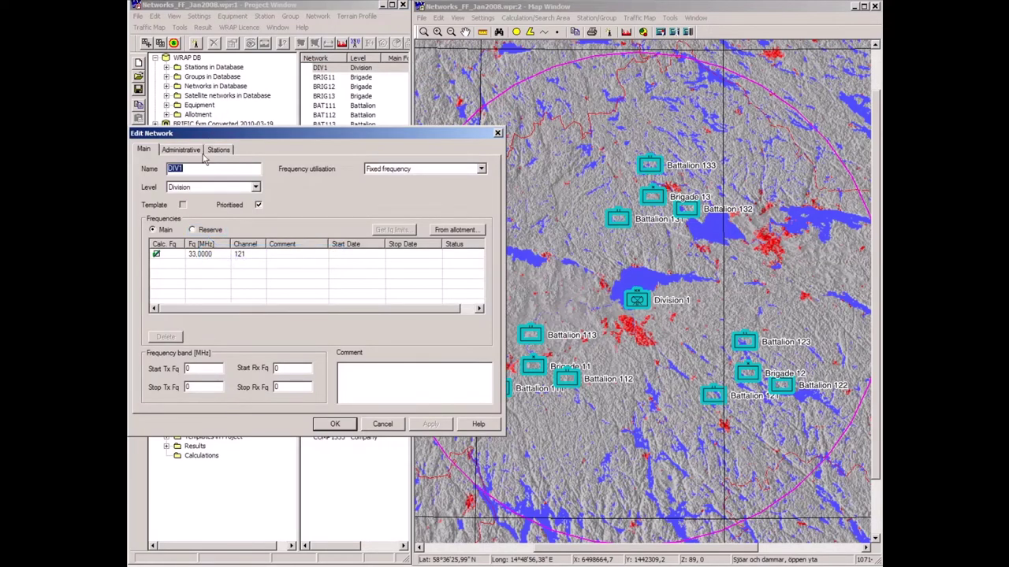
pyautogui.click(193, 230)
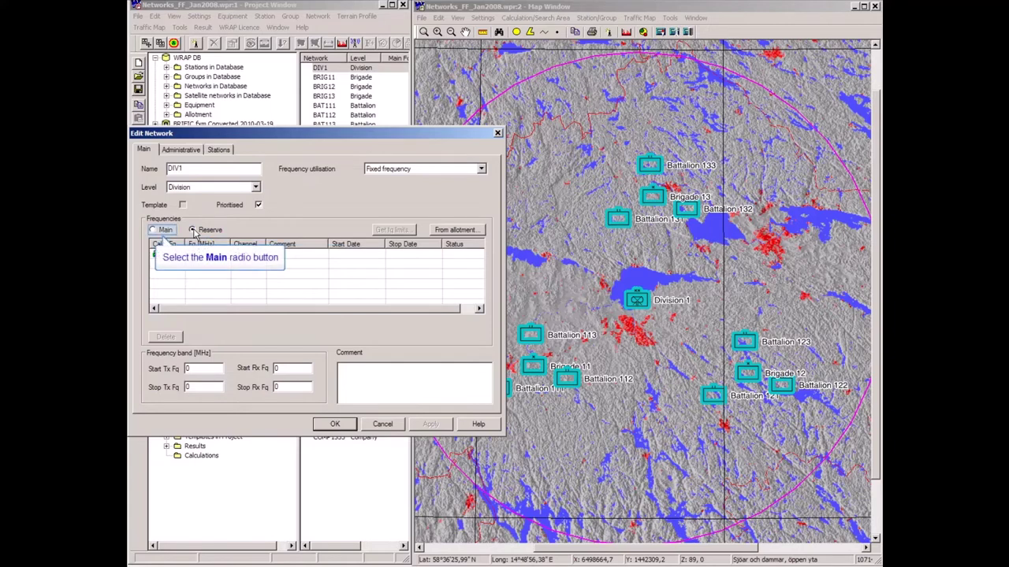
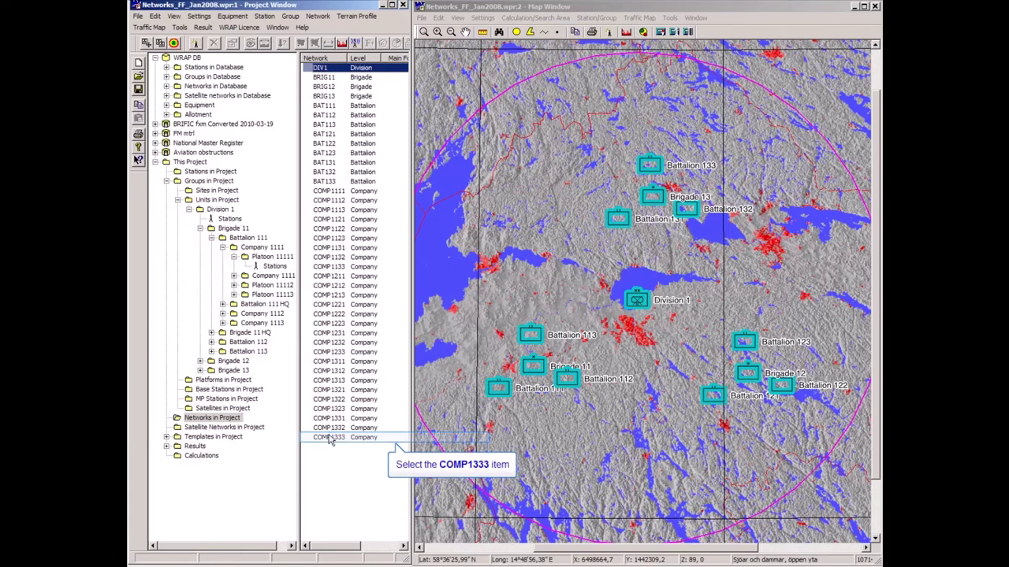
# Start Quick FQA for all networks from DIV1 to COMP1333 using the allotment "30-87,4 MHz, coordinated Div 1 in Östergötland".
pyautogui.click(336, 437)
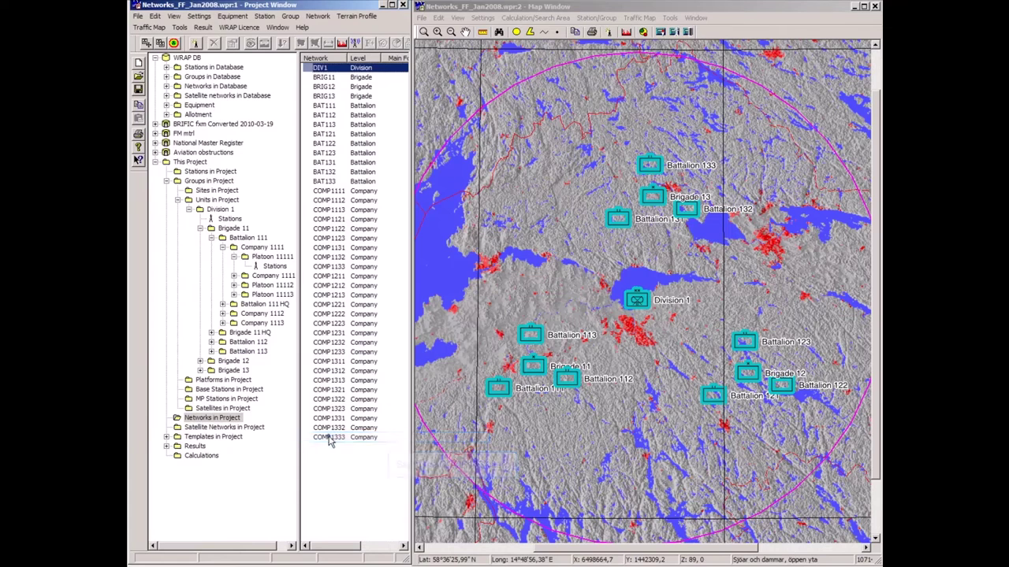
pyautogui.keyDown('shift'); pyautogui.click(317, 68); pyautogui.keyUp('shift')
pyautogui.rightClick(337, 127)
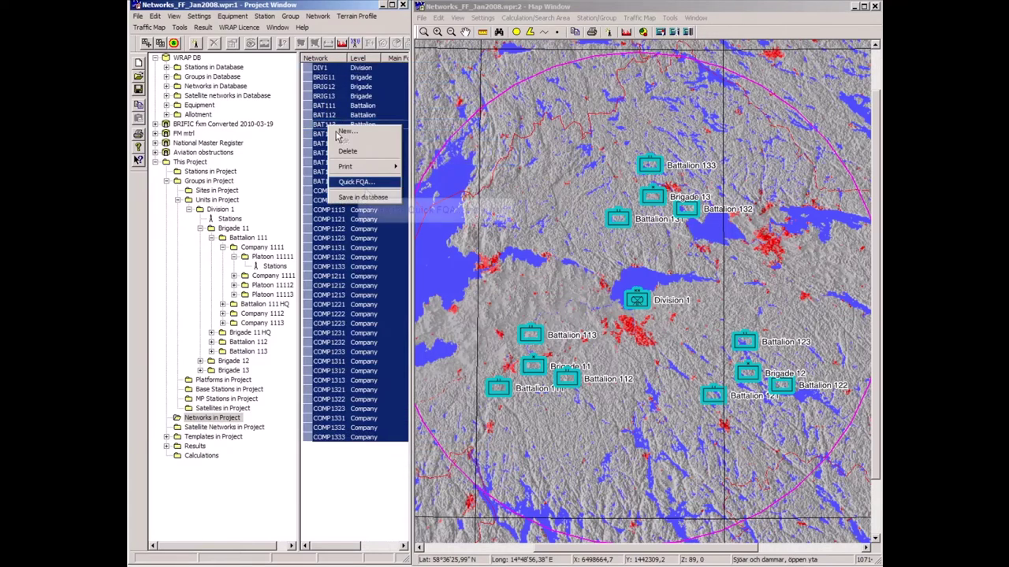
pyautogui.click(343, 183)
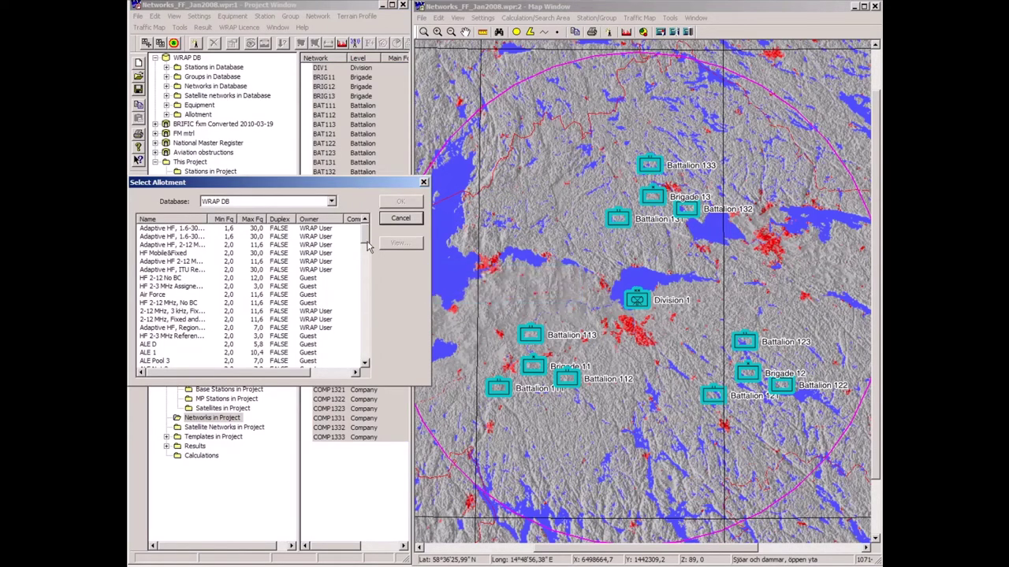
pyautogui.moveTo(366, 246); pyautogui.dragTo(232, 222)
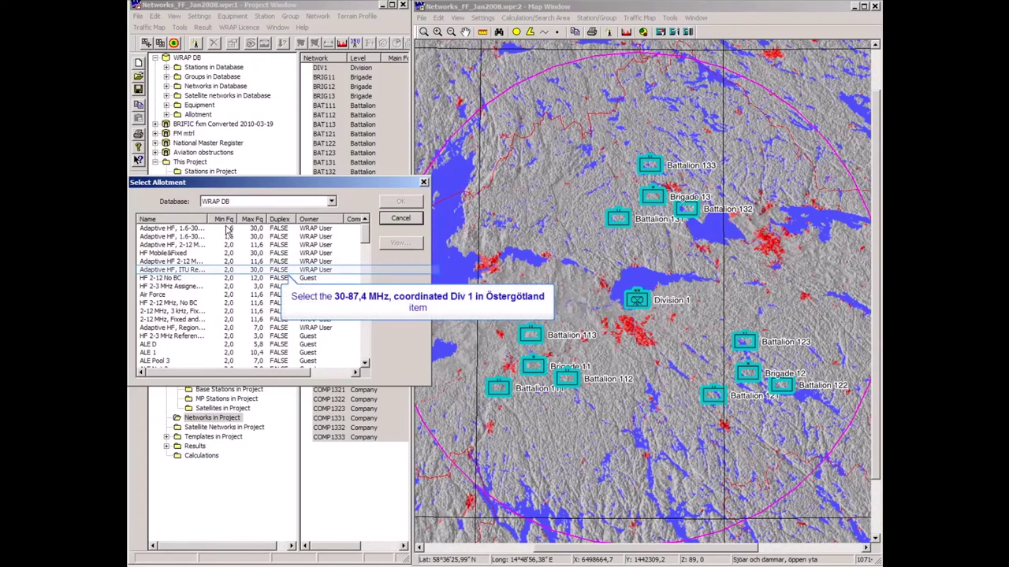
pyautogui.click(201, 270)
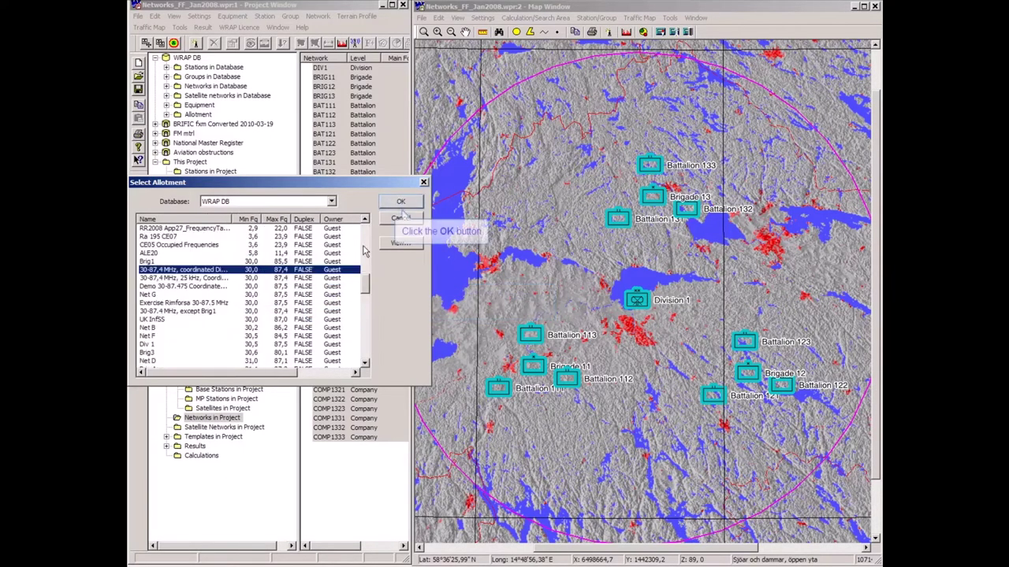
pyautogui.click(400, 201)
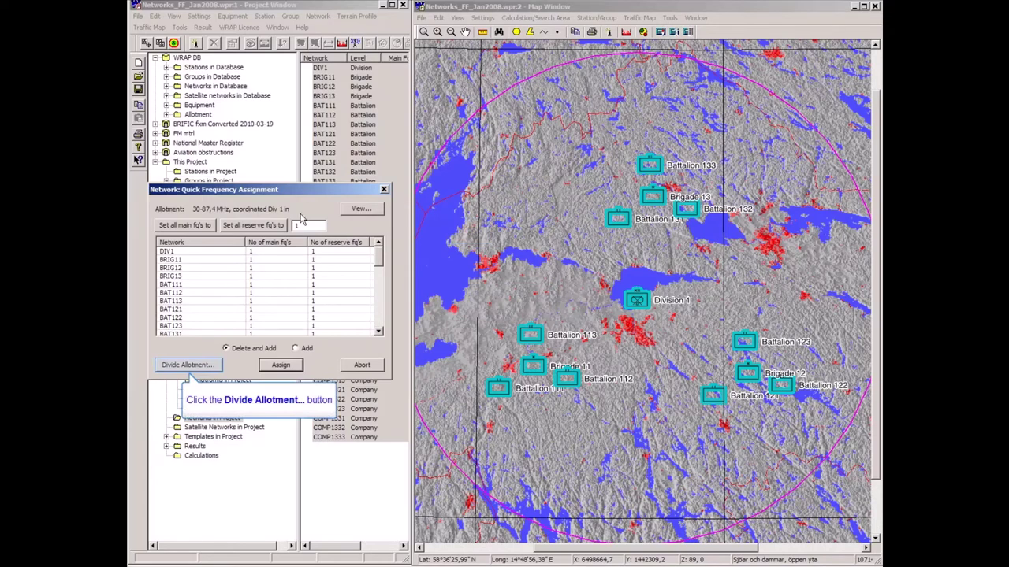
# Divide the allotment with the Temporary destination, run the calculation with the existing level separations and finish the assignment.
pyautogui.click(190, 366)
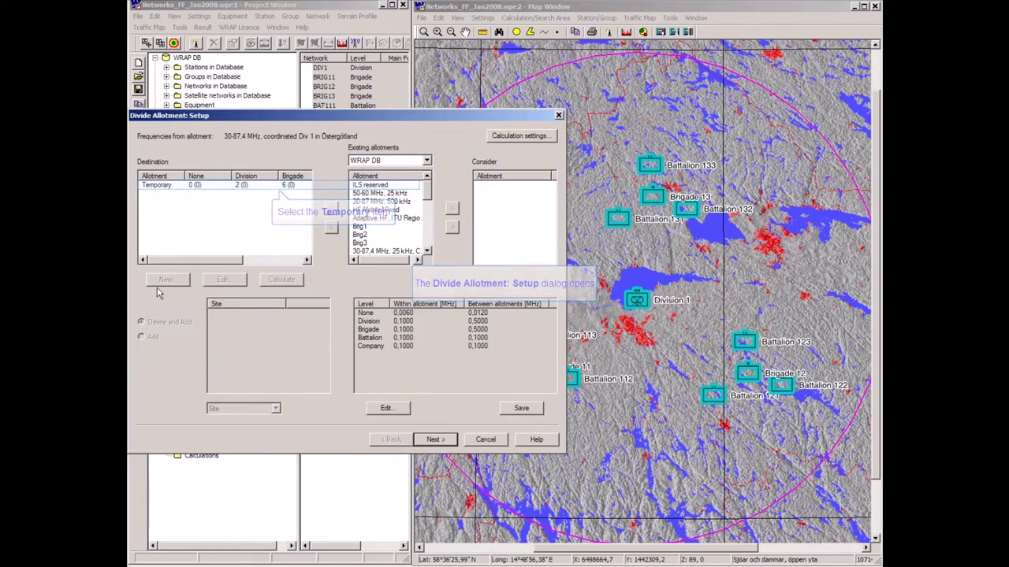
pyautogui.click(154, 188)
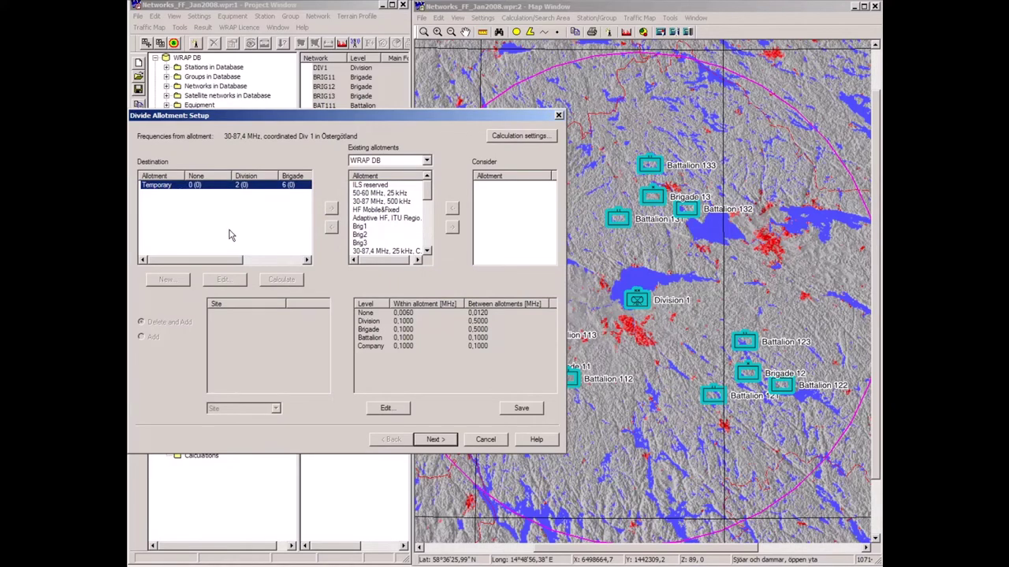
pyautogui.moveTo(233, 262); pyautogui.dragTo(193, 262)
pyautogui.moveTo(243, 263); pyautogui.dragTo(222, 259)
pyautogui.click(438, 441)
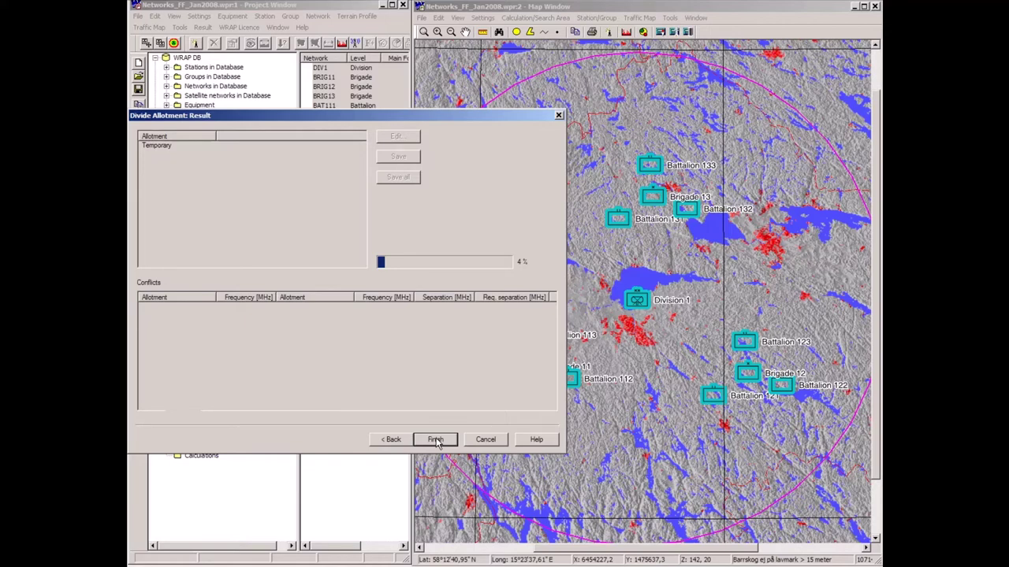
pyautogui.click(436, 439)
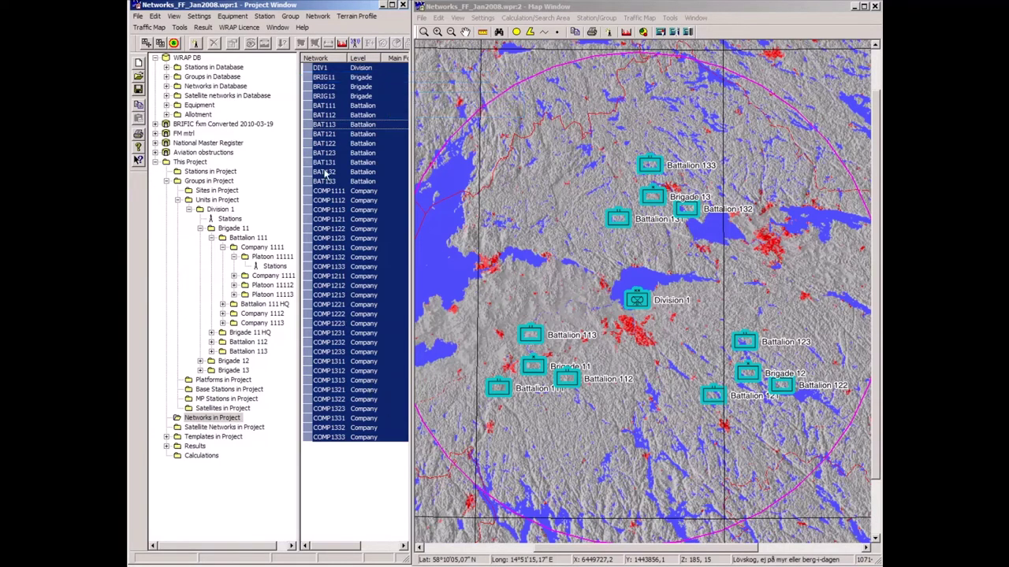
# Check the main and reserve frequencies of network BRIG11 and the main frequency of DIV1.
pyautogui.doubleClick(323, 78)
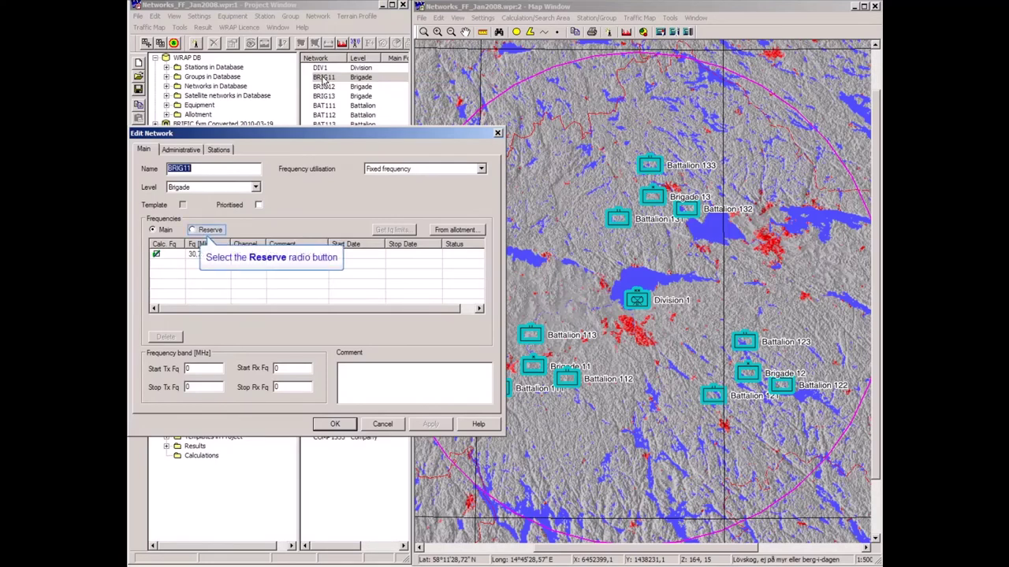
pyautogui.click(192, 230)
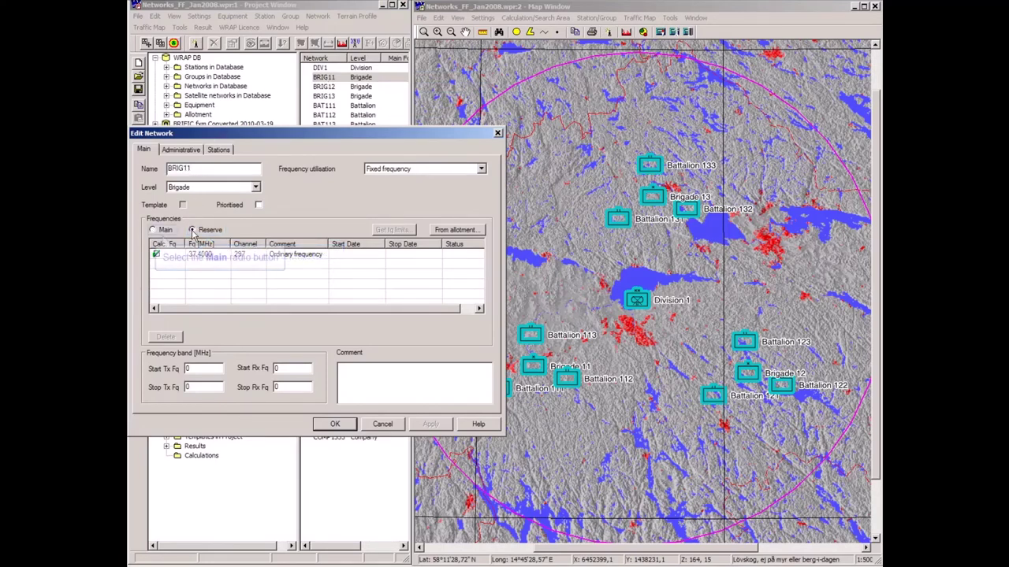
pyautogui.click(153, 230)
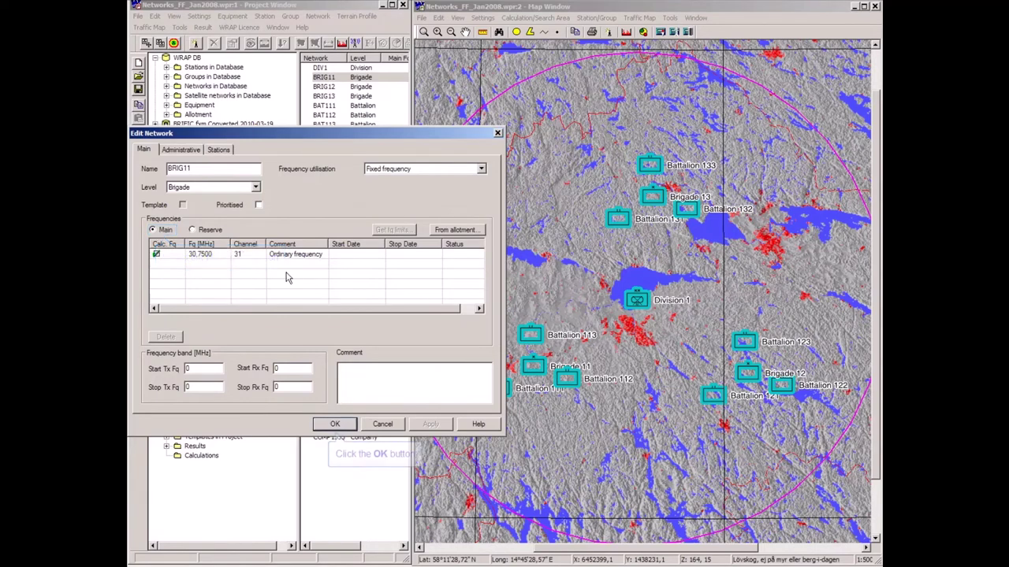
pyautogui.click(335, 424)
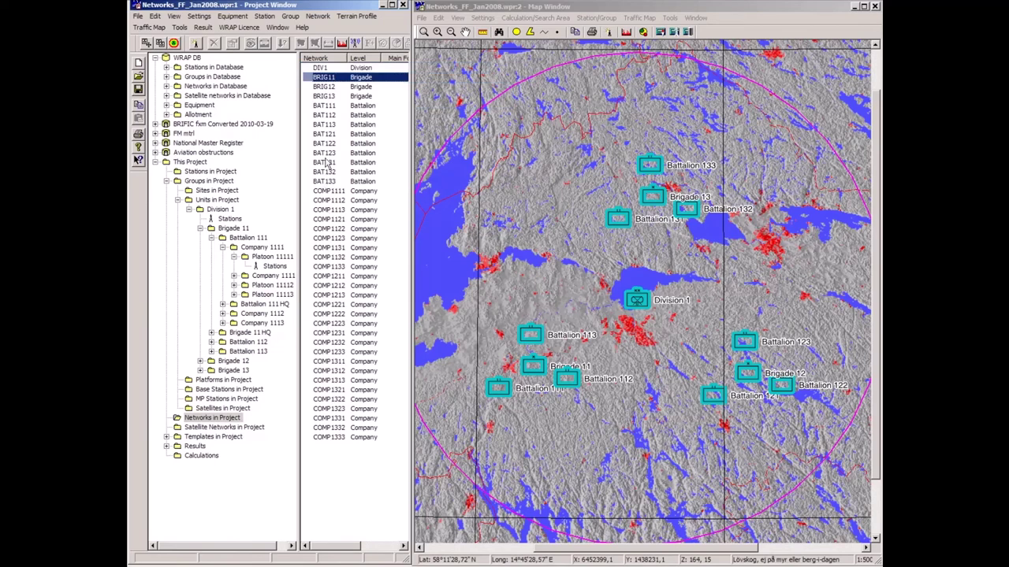
pyautogui.doubleClick(323, 67)
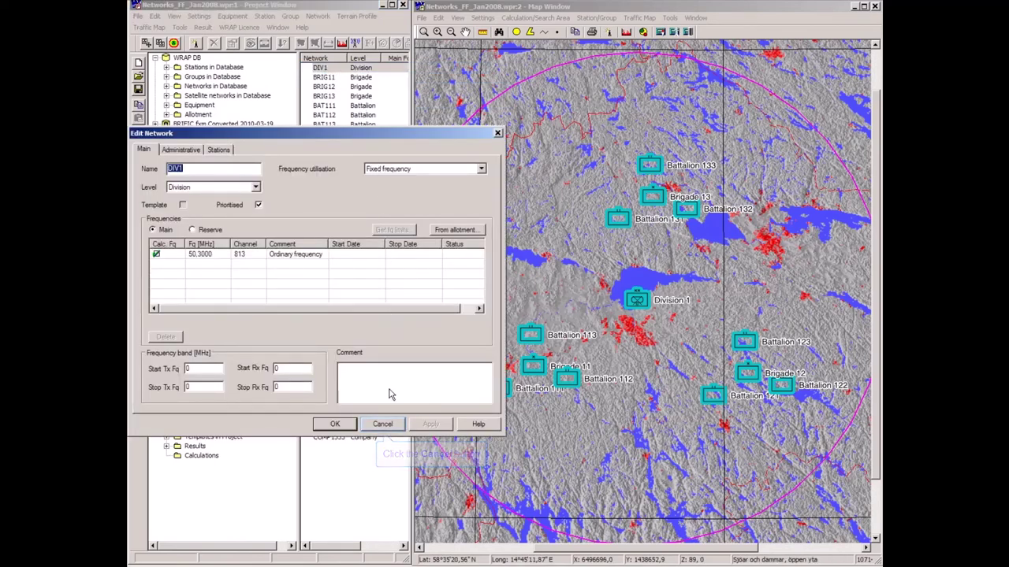
pyautogui.click(382, 424)
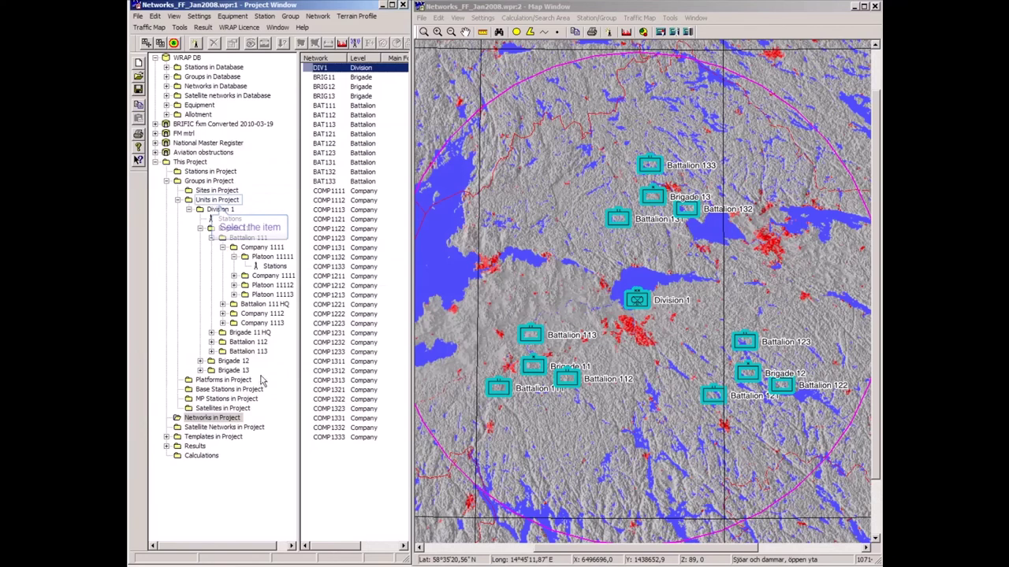
# Open the symbol settings of the Division 1 unit, try the Corps command level and set it back to Division.
pyautogui.click(210, 201)
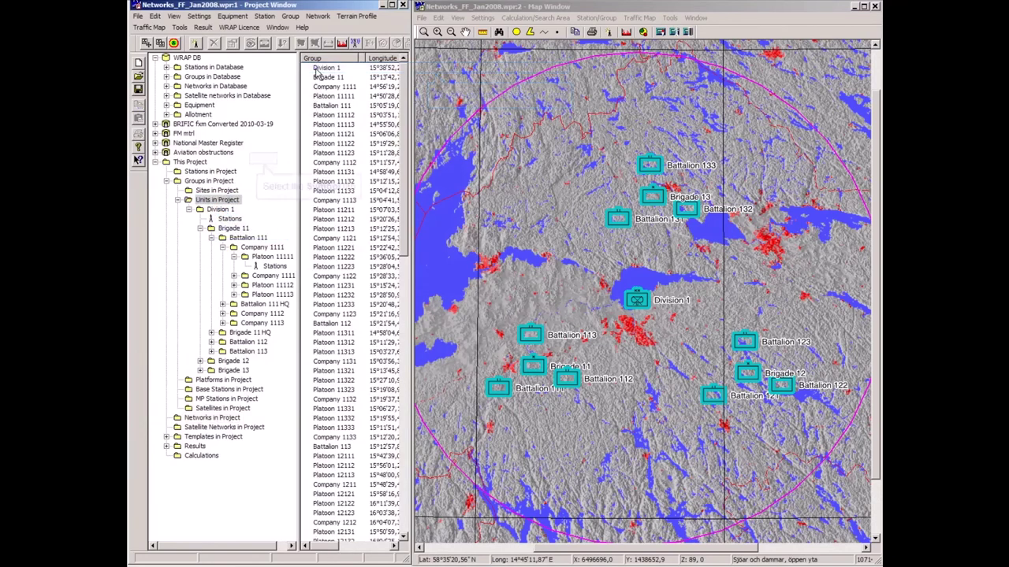
pyautogui.doubleClick(324, 69)
pyautogui.click(268, 159)
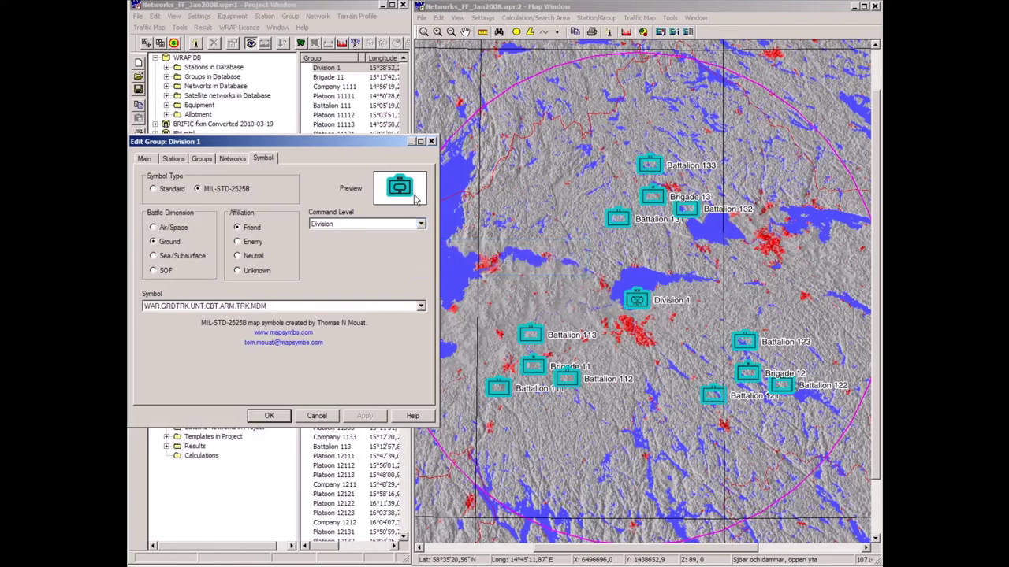
pyautogui.click(421, 225)
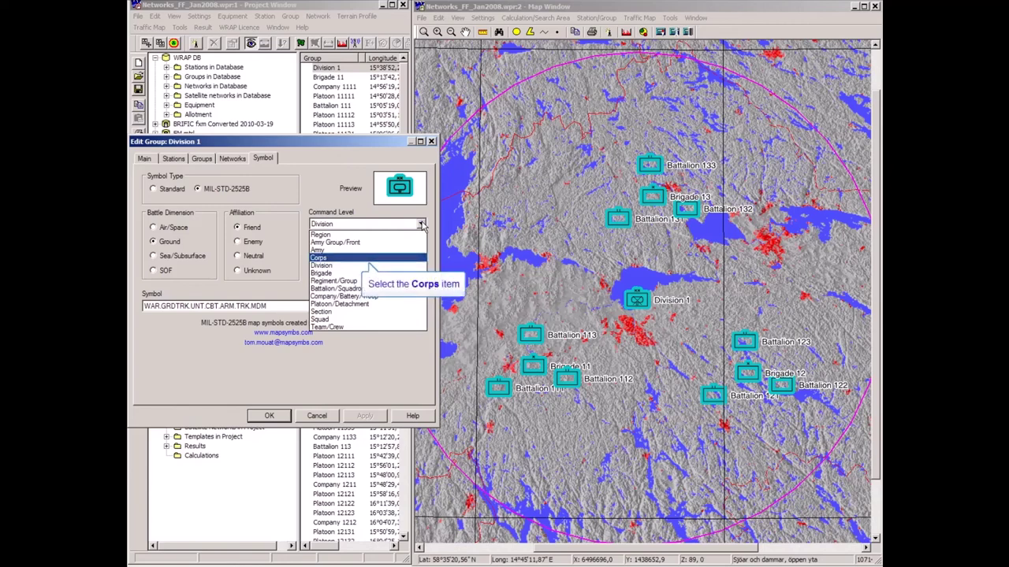
pyautogui.click(326, 258)
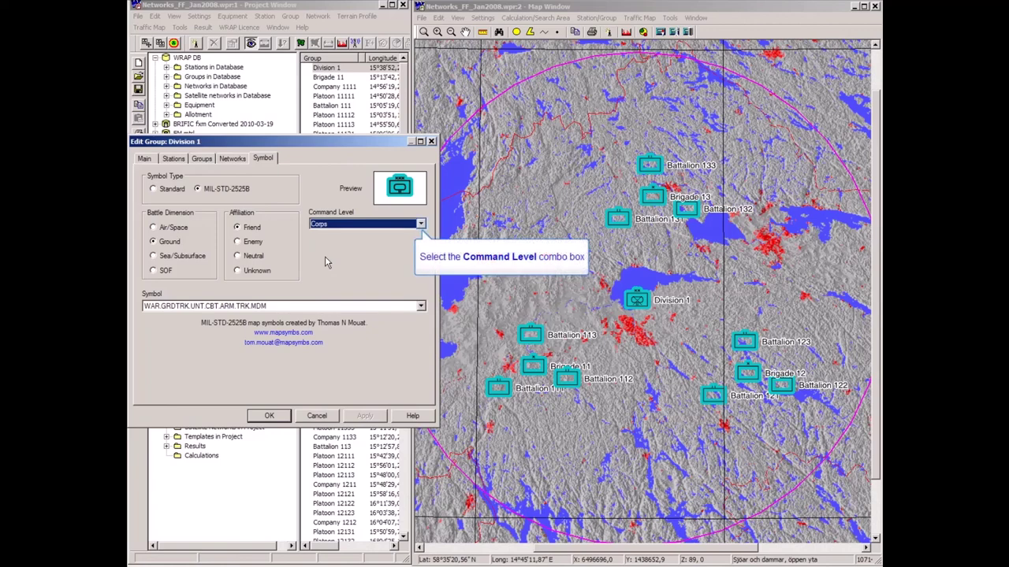
pyautogui.click(422, 227)
pyautogui.click(387, 264)
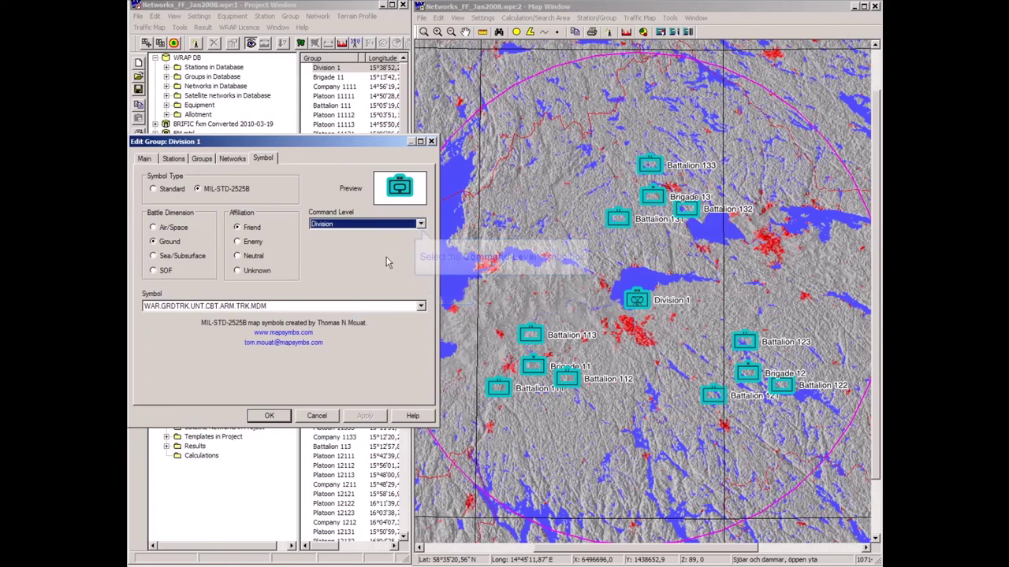
# Try the Brigade command level for Division 1, return it to Division and cancel the group edit.
pyautogui.click(421, 224)
pyautogui.click(321, 275)
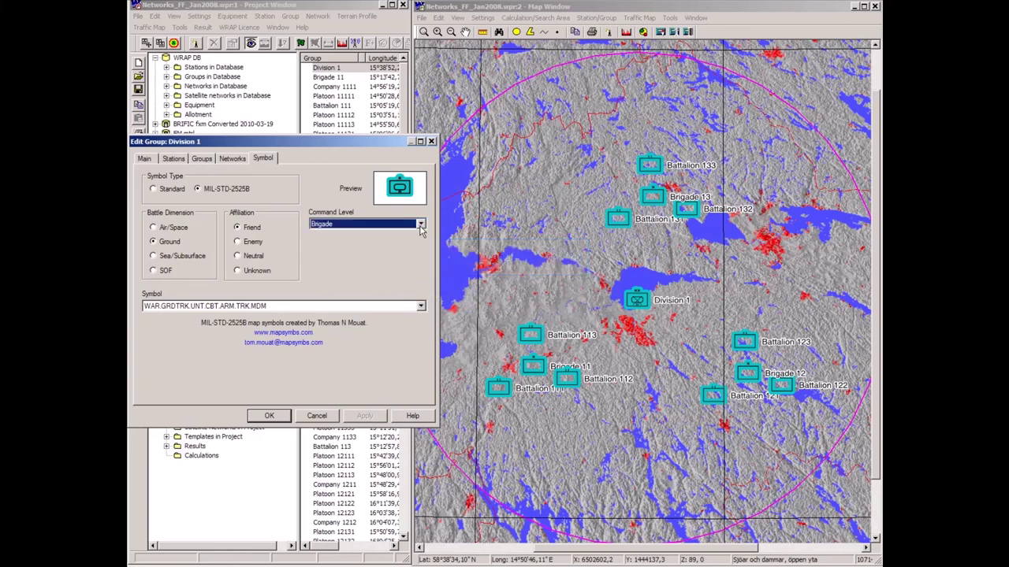
pyautogui.click(421, 224)
pyautogui.click(321, 268)
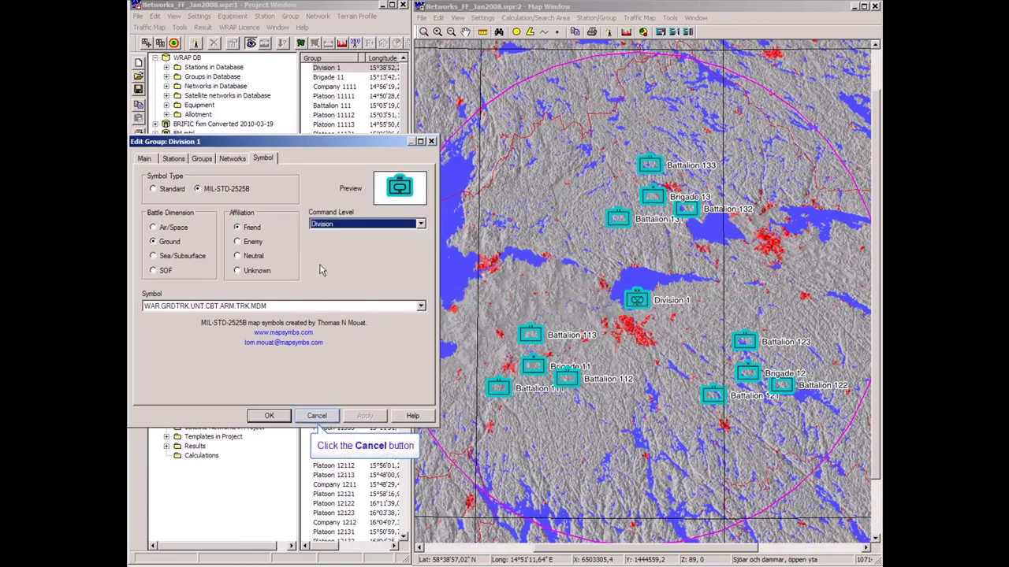
pyautogui.click(329, 417)
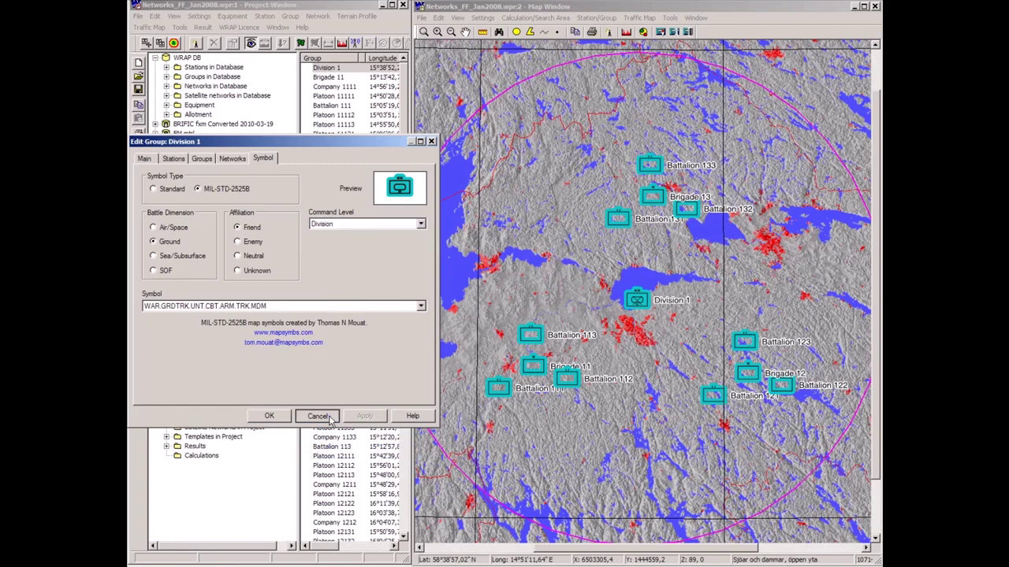